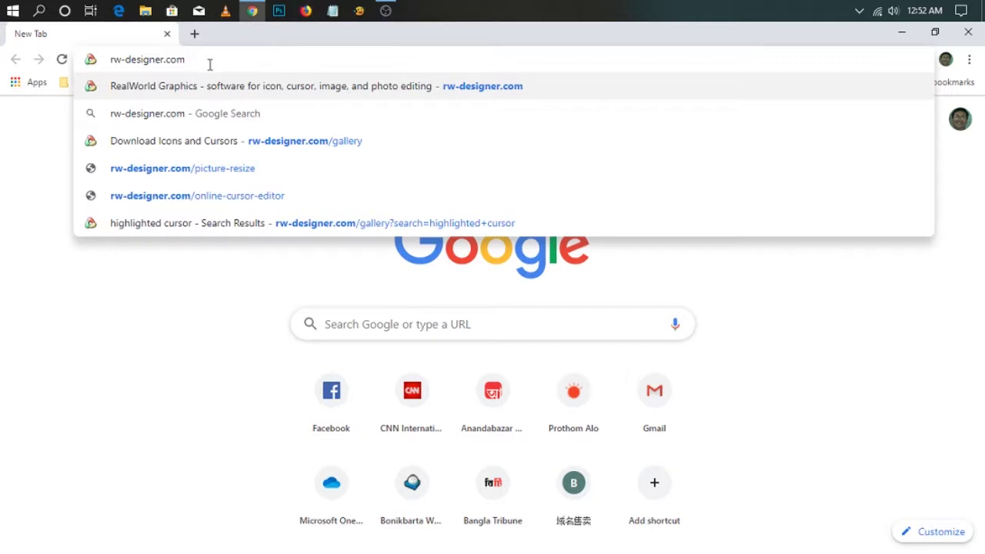
- Open rw-designer.com and search its icon and cursor gallery for "highlighted cursor"
key("Return")
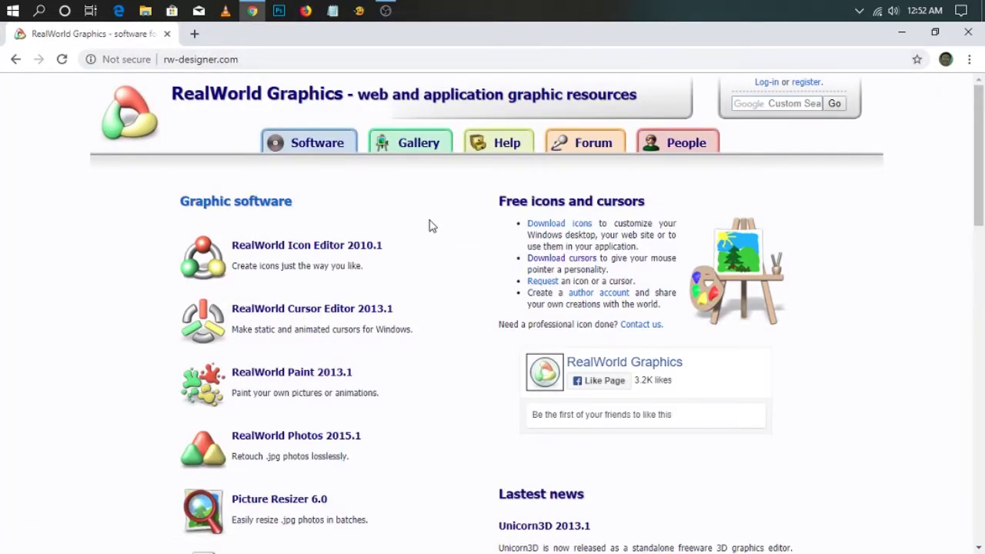
left_click(420, 148)
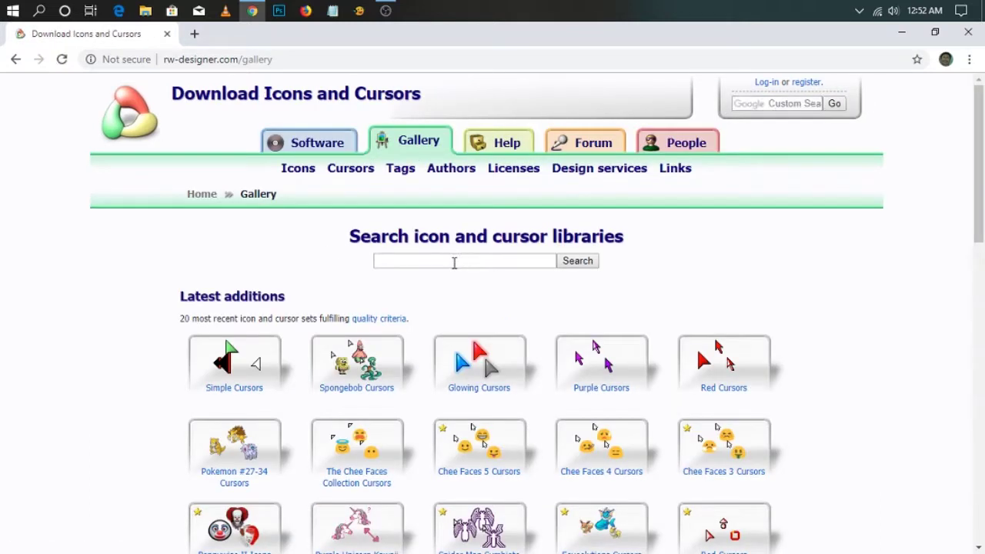
left_click(454, 262)
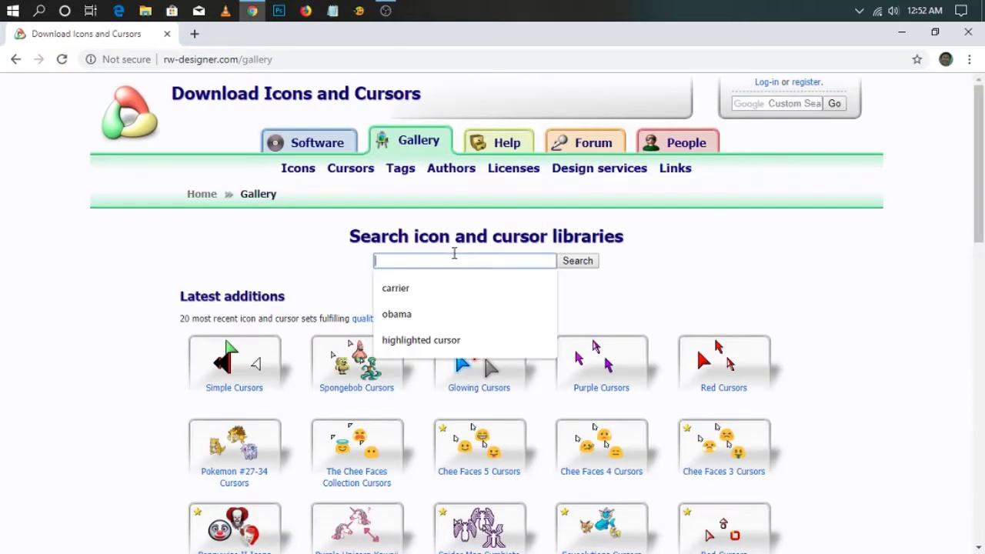
type("highlighted cursor")
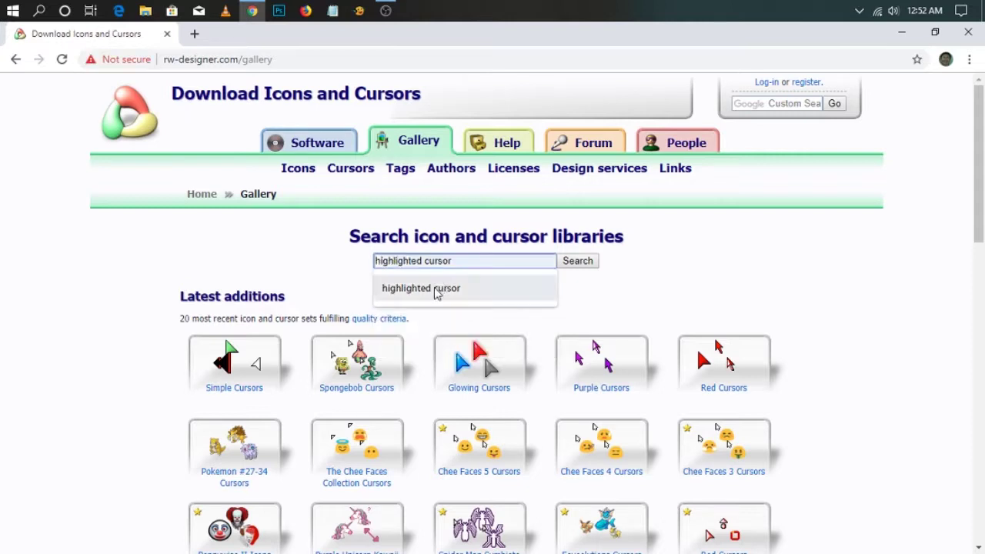
left_click(436, 289)
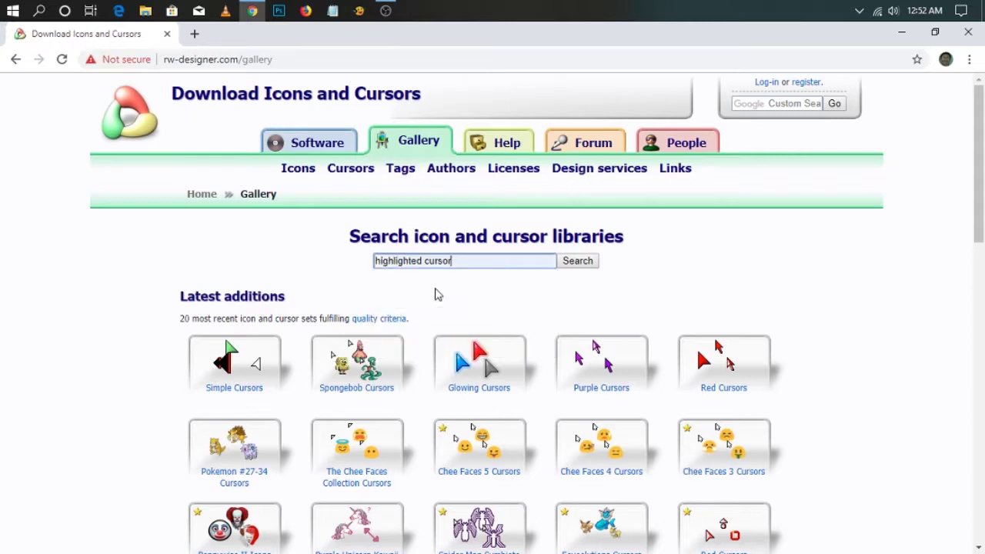
left_click(578, 261)
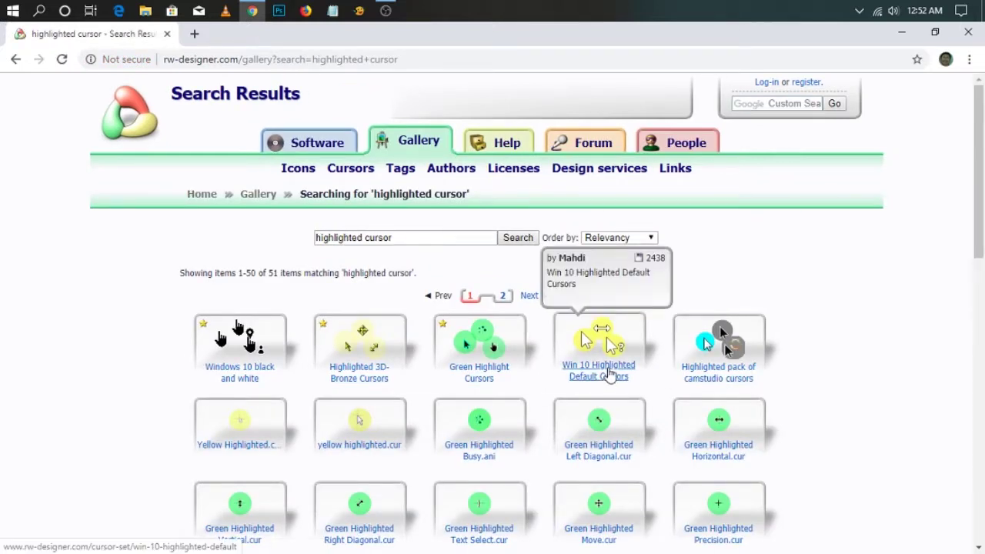
- Download the Win 10 Highlighted Default Cursors set and show the downloaded zip file in its folder
left_click(610, 373)
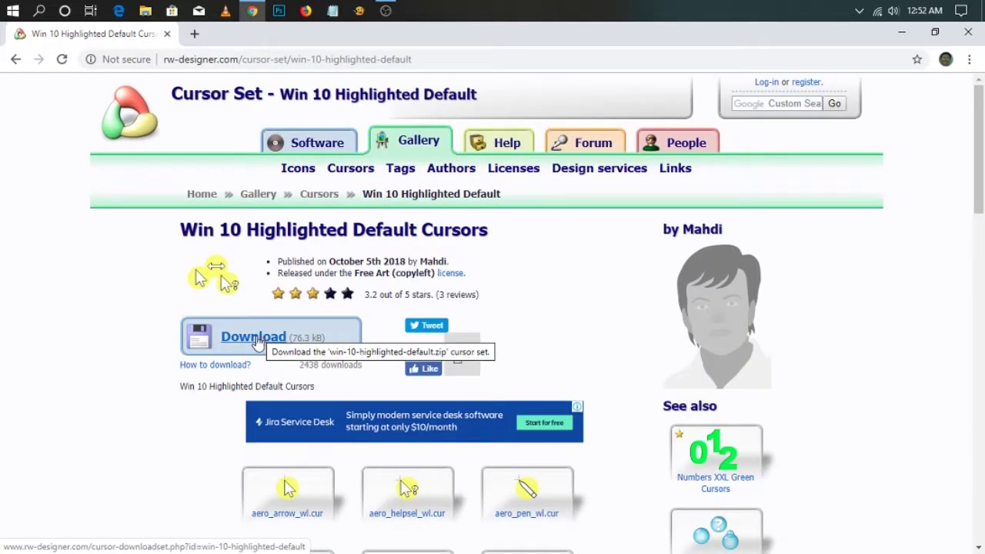
left_click(257, 343)
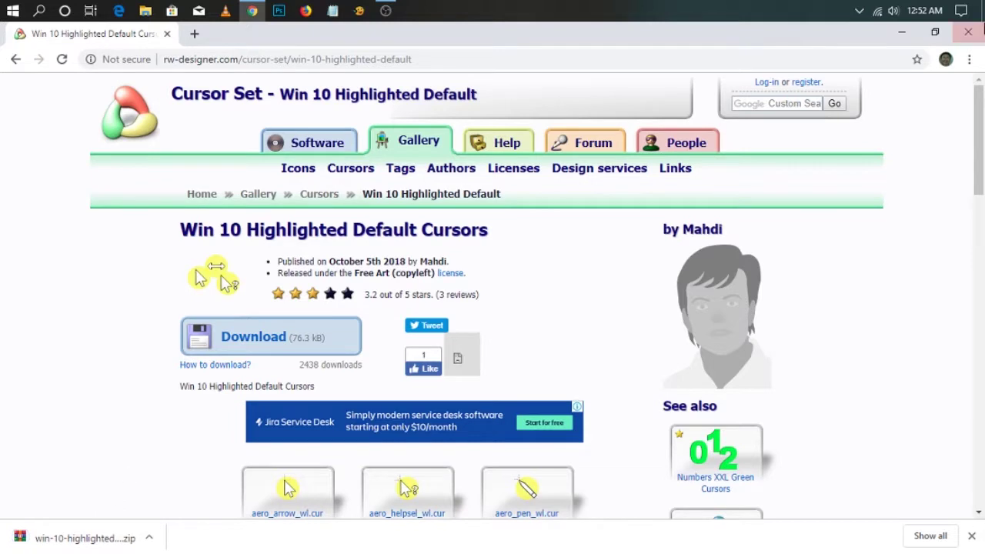
mouse_move(368, 495)
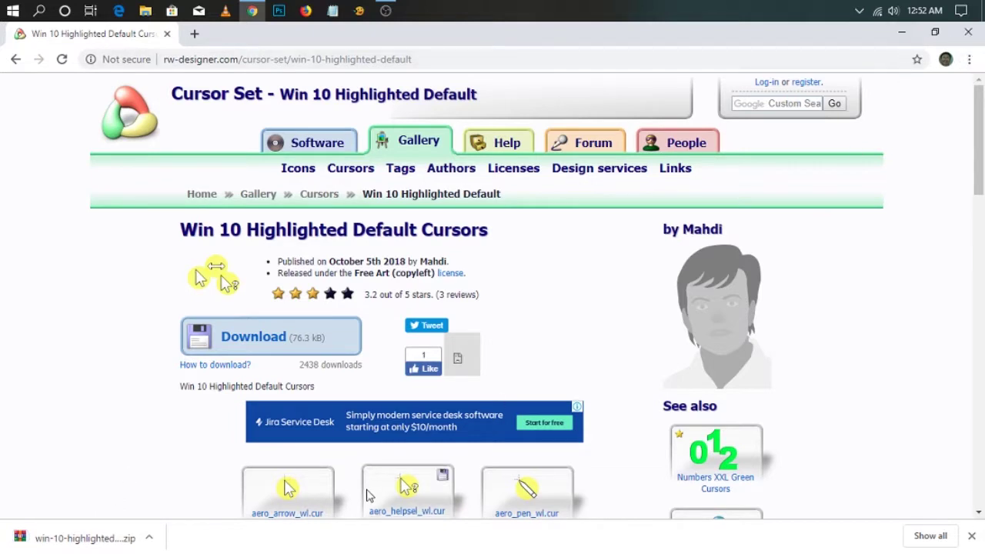
left_click(149, 538)
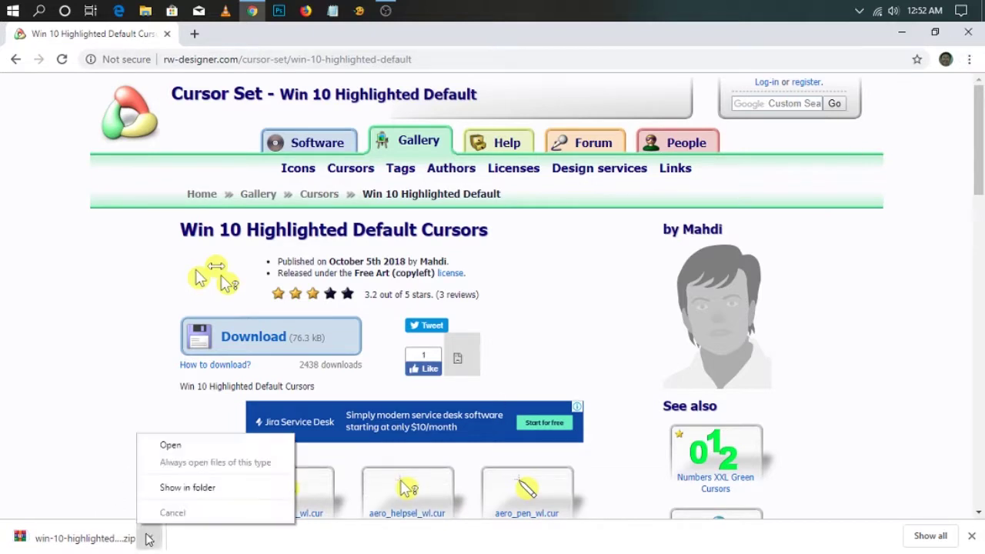
left_click(187, 488)
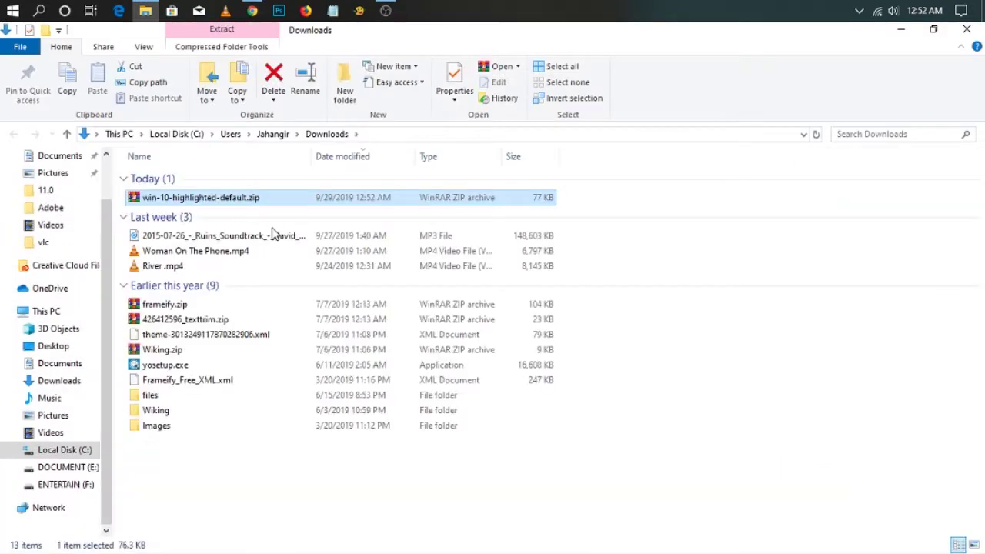
- Extract win-10-highlighted-default.zip into a win-10-highlighted-default folder in Downloads, keeping the default extraction options
right_click(208, 199)
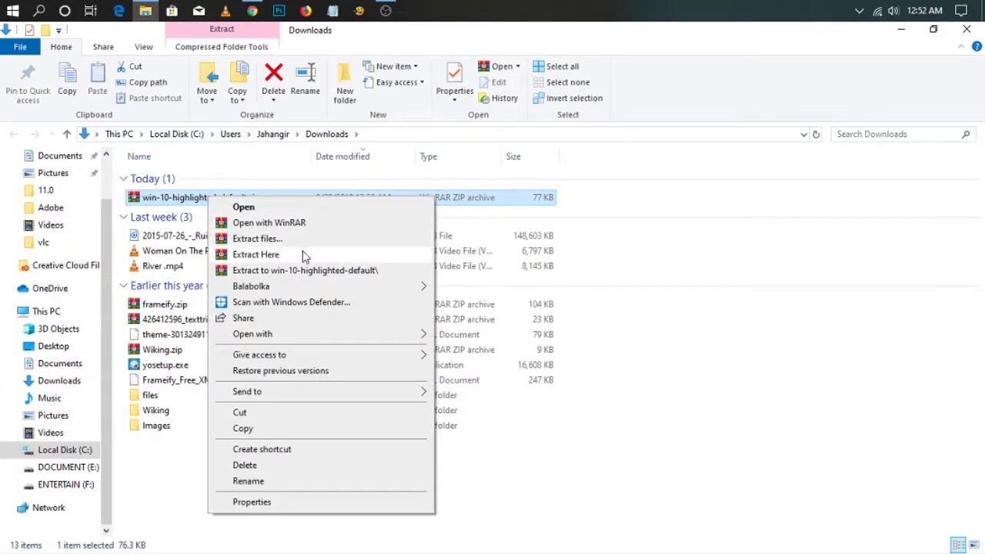
left_click(279, 240)
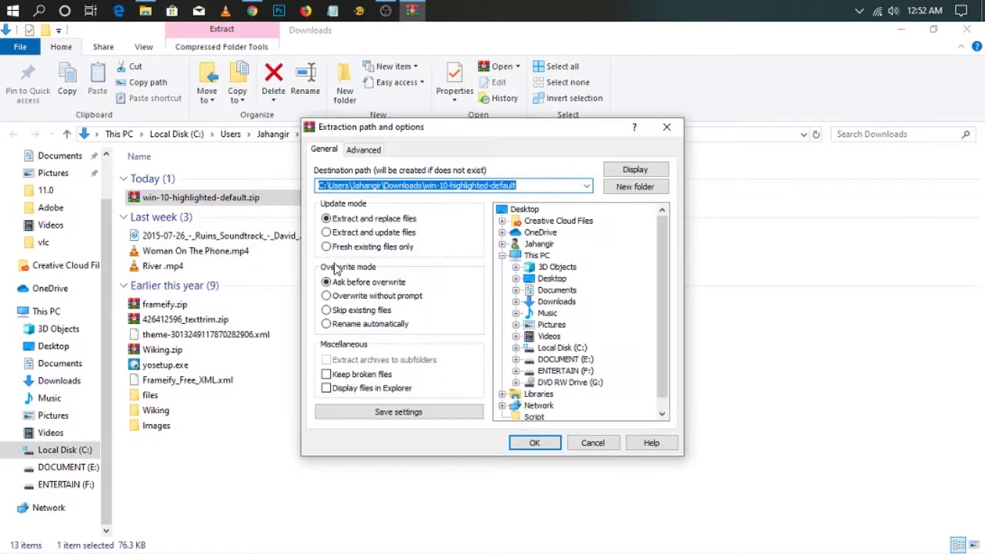
left_click(535, 444)
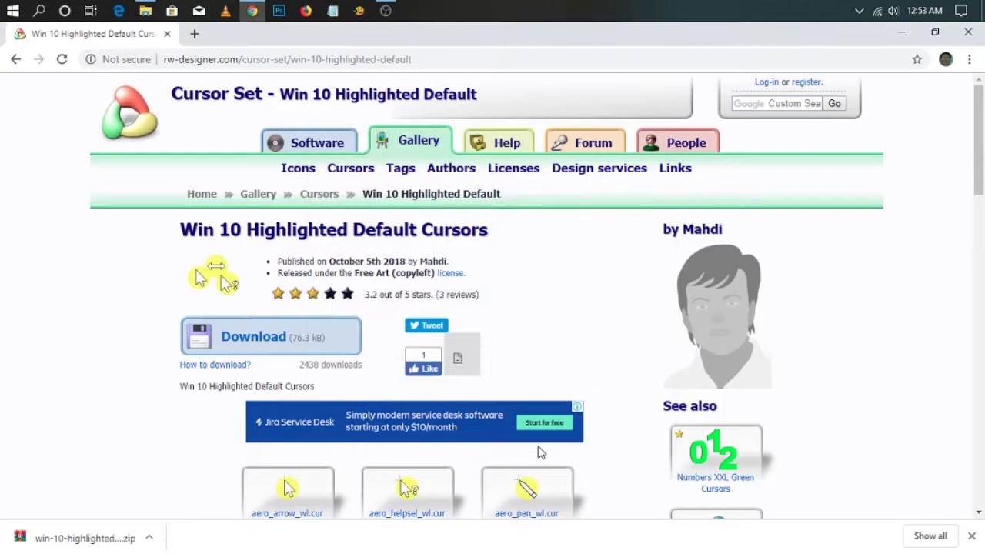
- Copy all the .cur files from the extracted win-10-highlighted-default folder, leaving out readme.txt and the .crs file
left_click(904, 37)
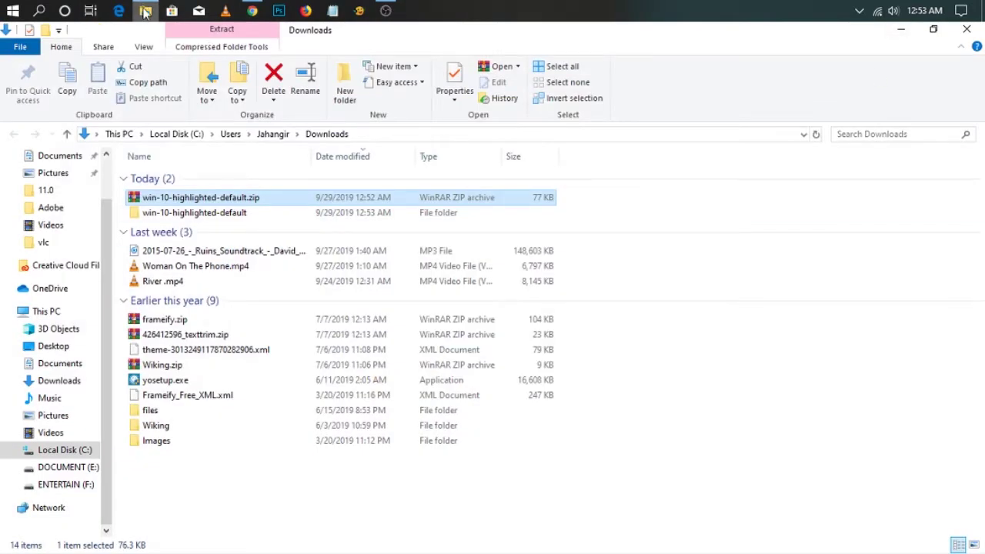
double_click(198, 220)
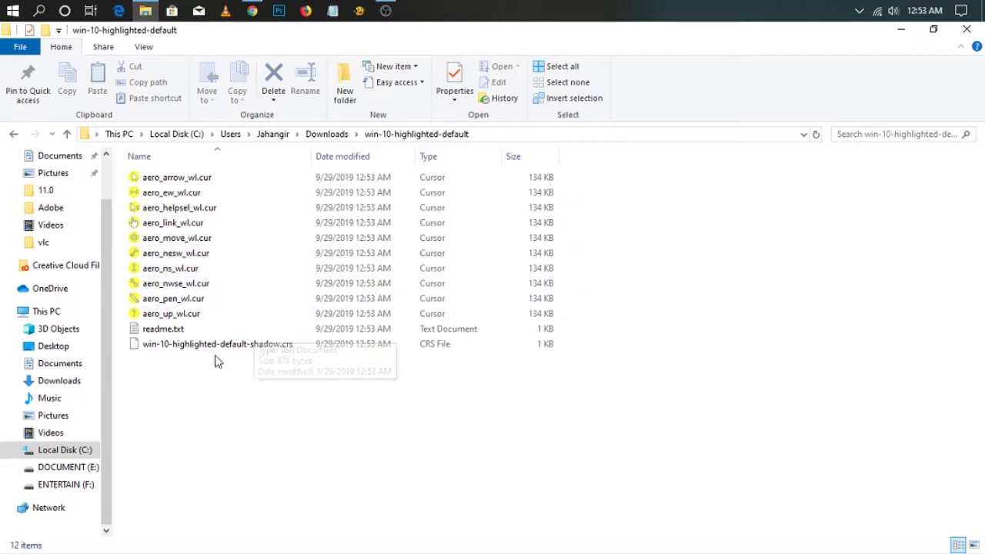
key("ctrl+a")
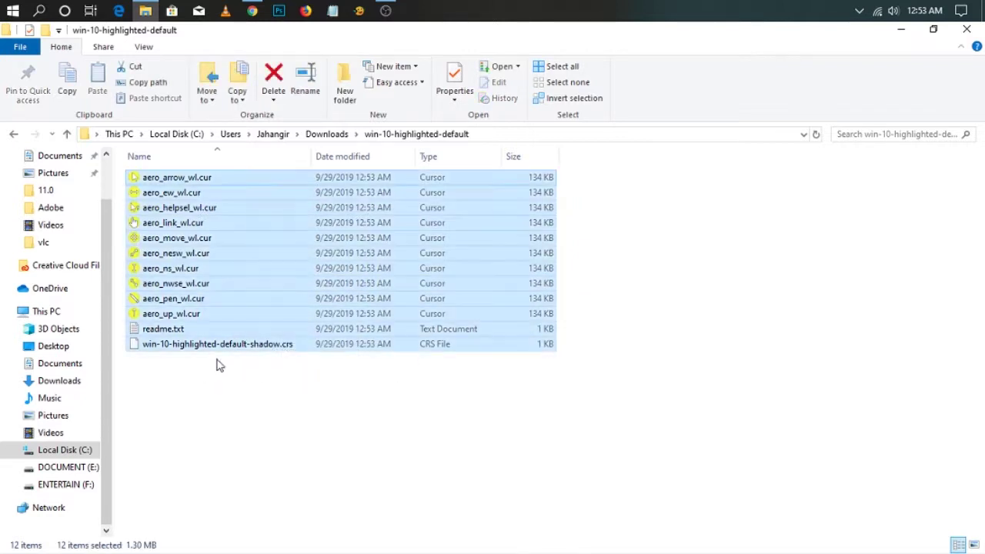
left_click(176, 346, "ctrl")
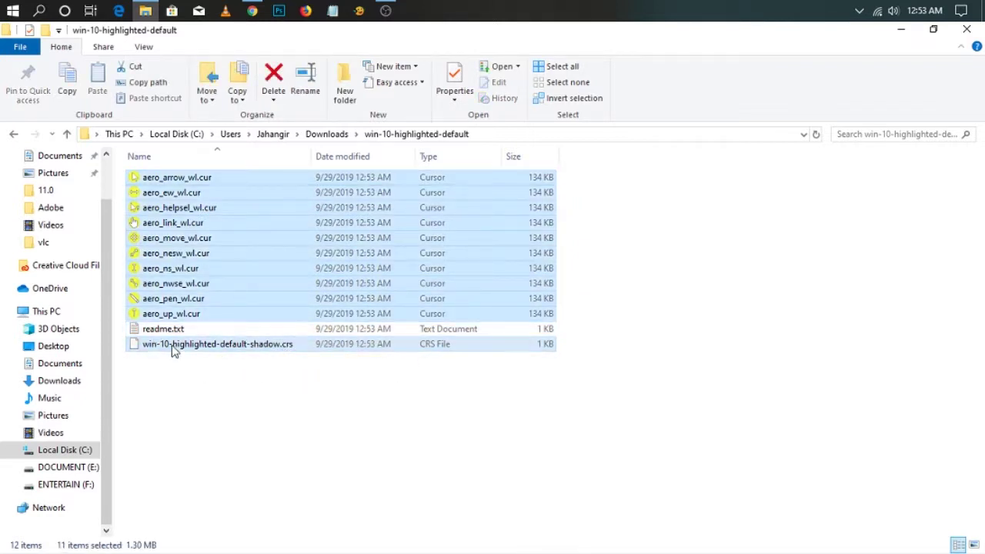
left_click(224, 331, "ctrl")
right_click(166, 177)
left_click(200, 343)
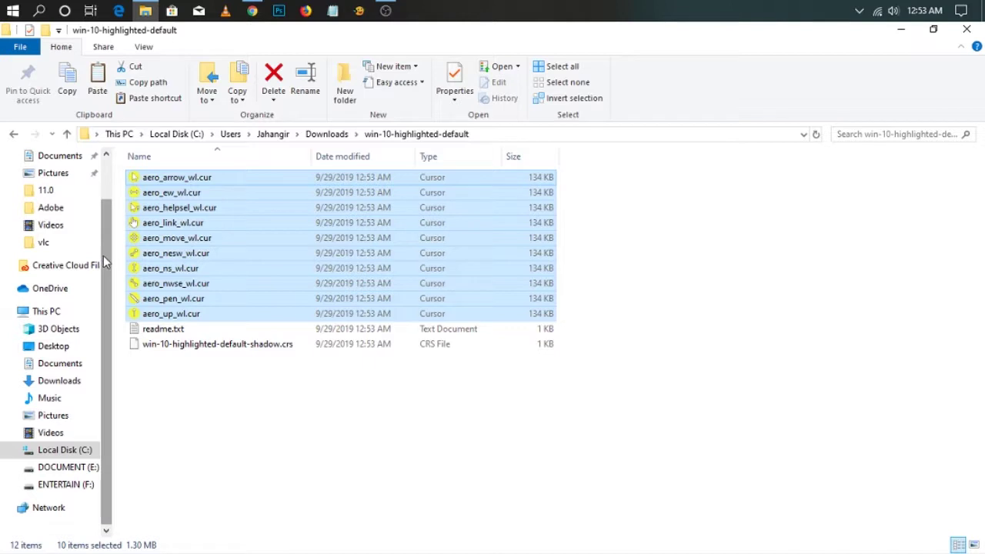
- Paste the copied cursor files into C:\Windows\Cursors, granting administrator permission for all current items
left_click(62, 452)
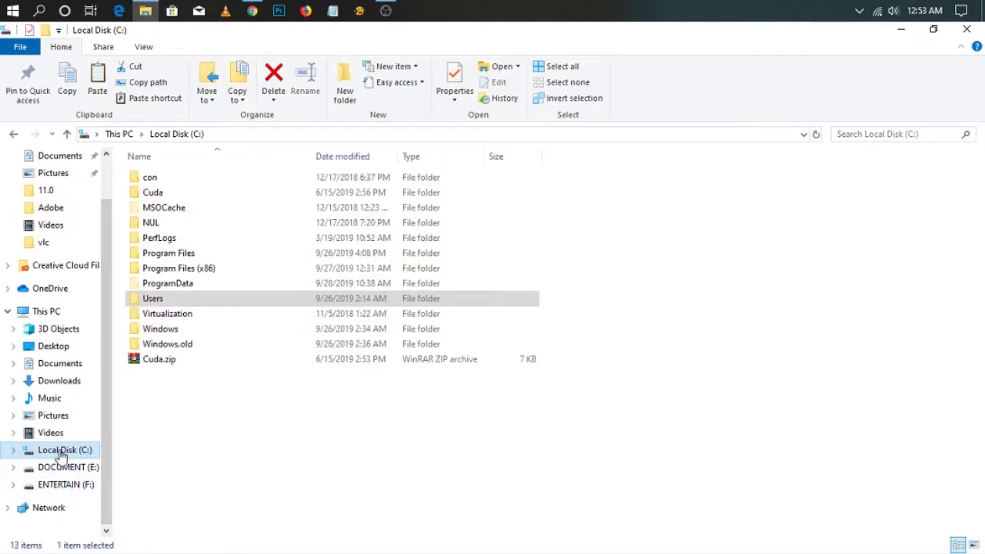
double_click(183, 333)
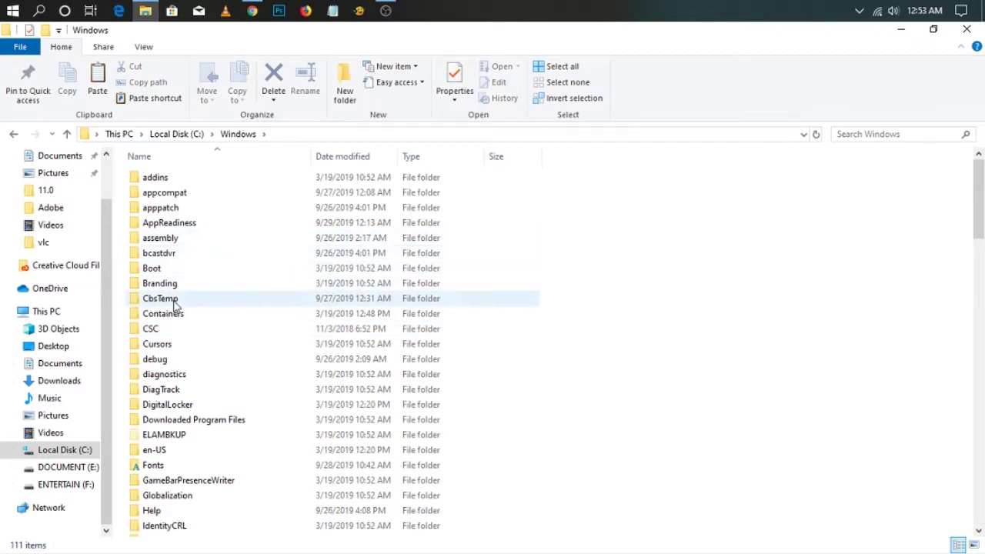
double_click(171, 346)
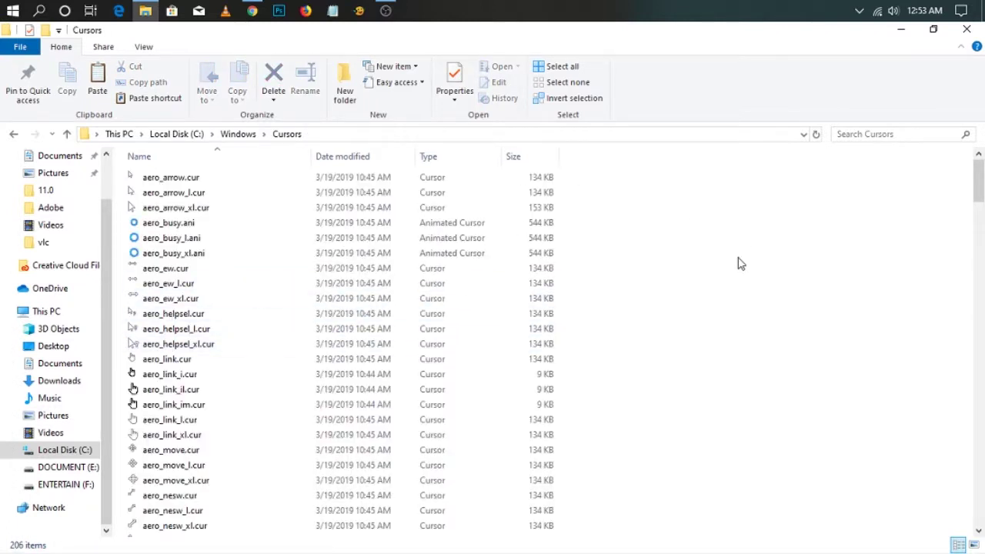
right_click(709, 221)
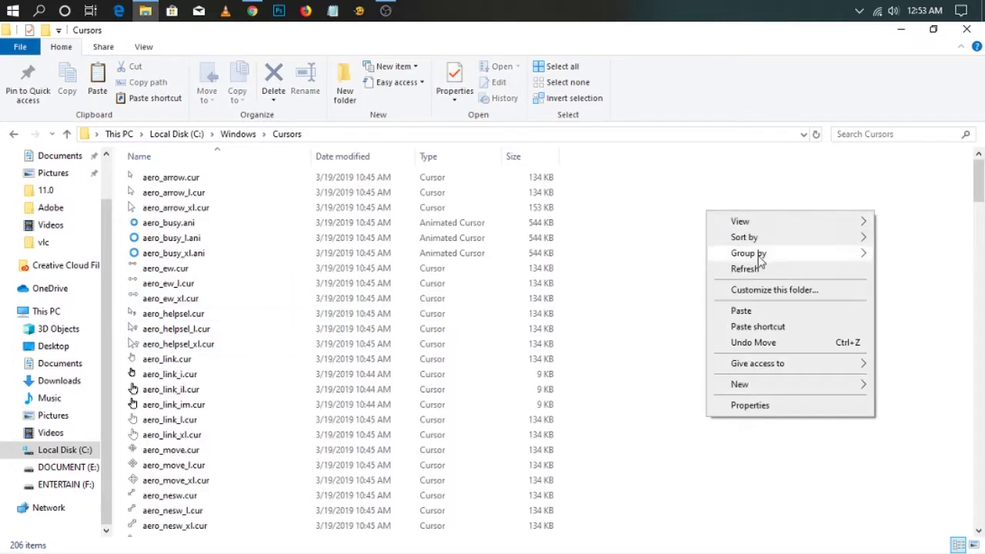
left_click(755, 314)
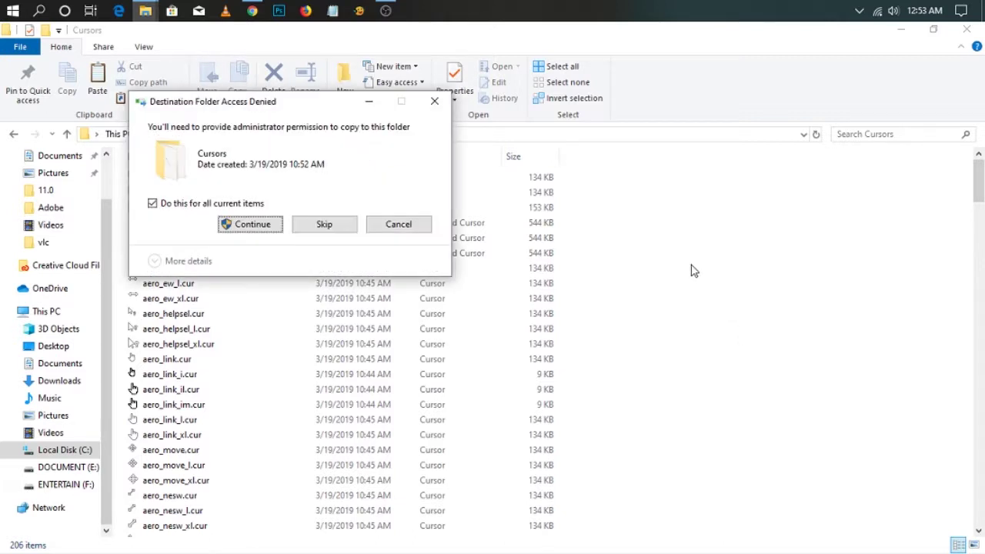
left_click(252, 231)
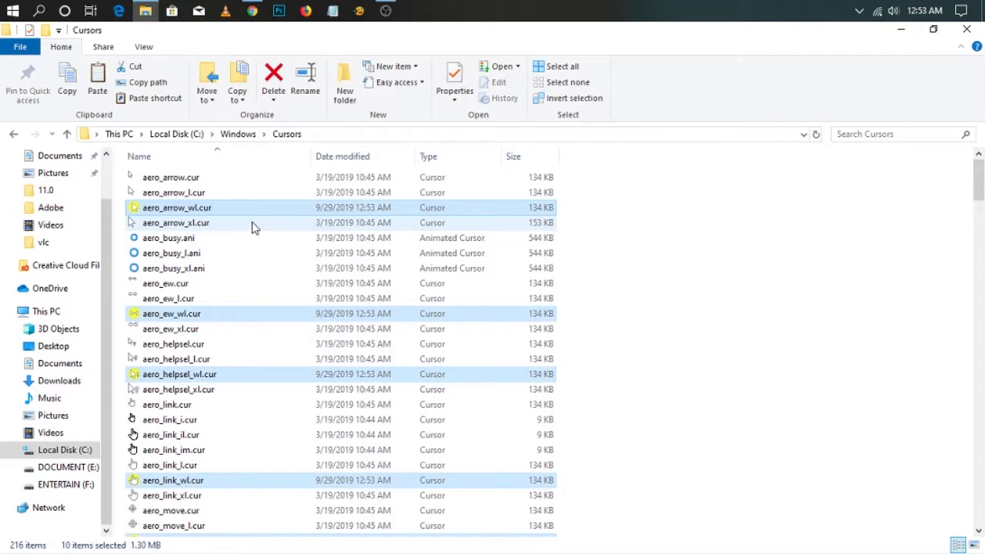
- Refresh the Cursors folder, check it for the pasted highlighted cursor files, and close the File Explorer window
right_click(828, 231)
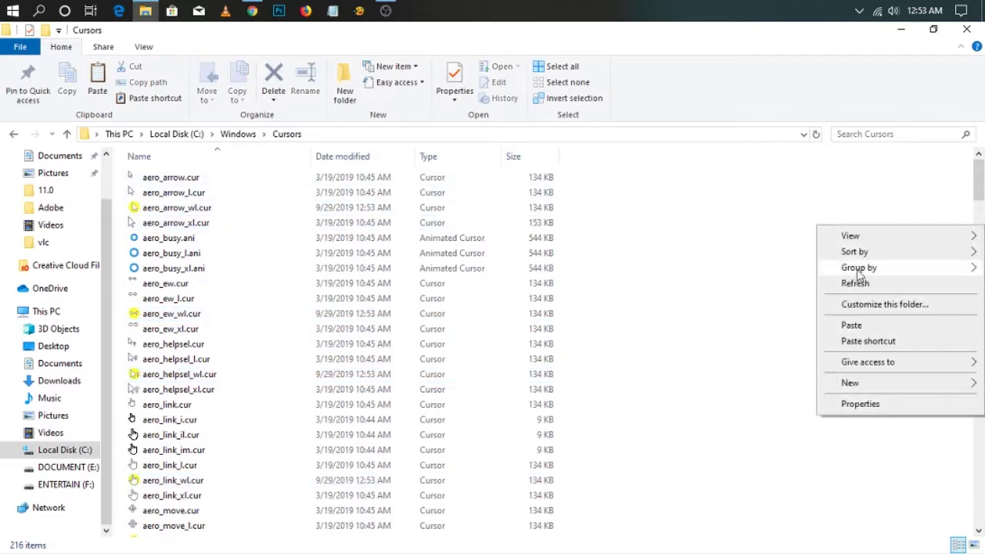
left_click(853, 285)
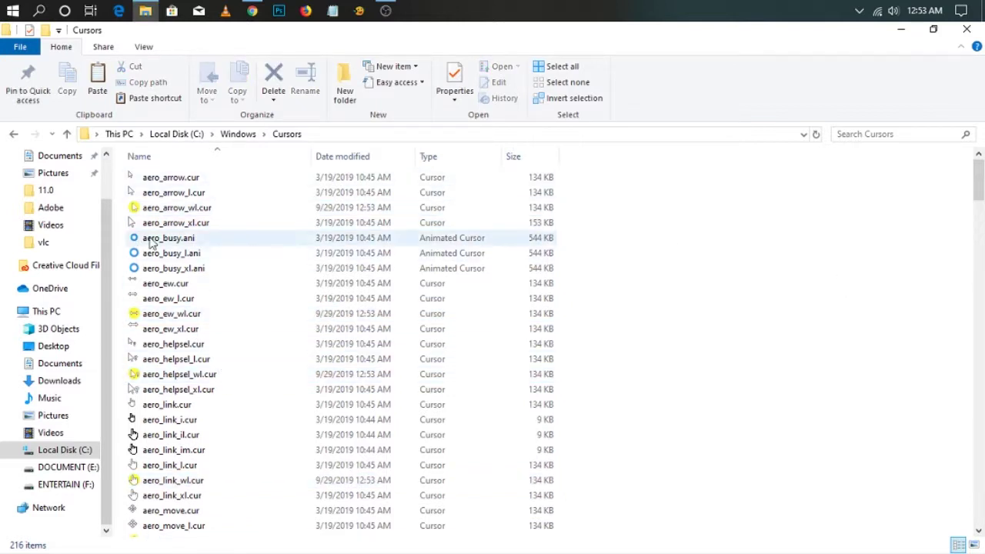
scroll(199, 329, "down", 10)
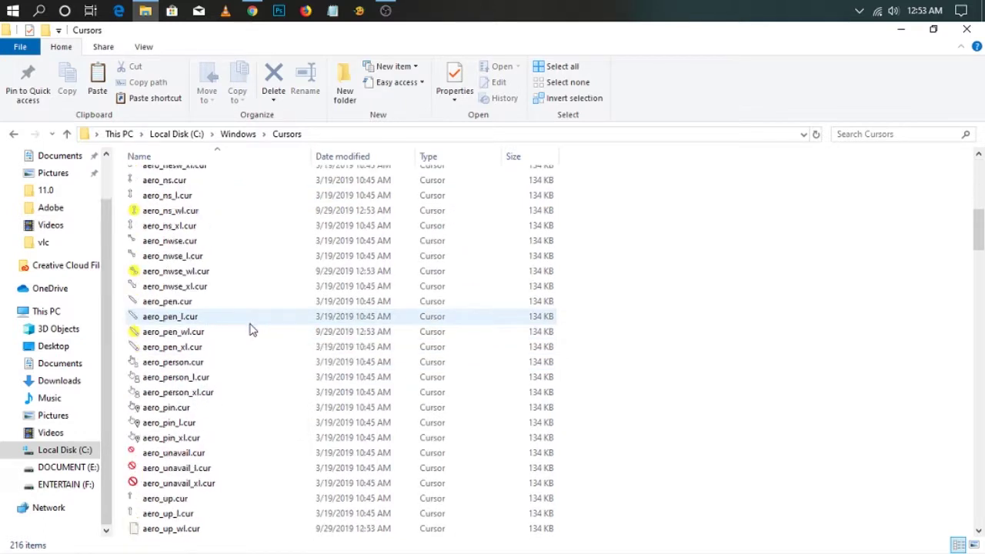
left_click(966, 31)
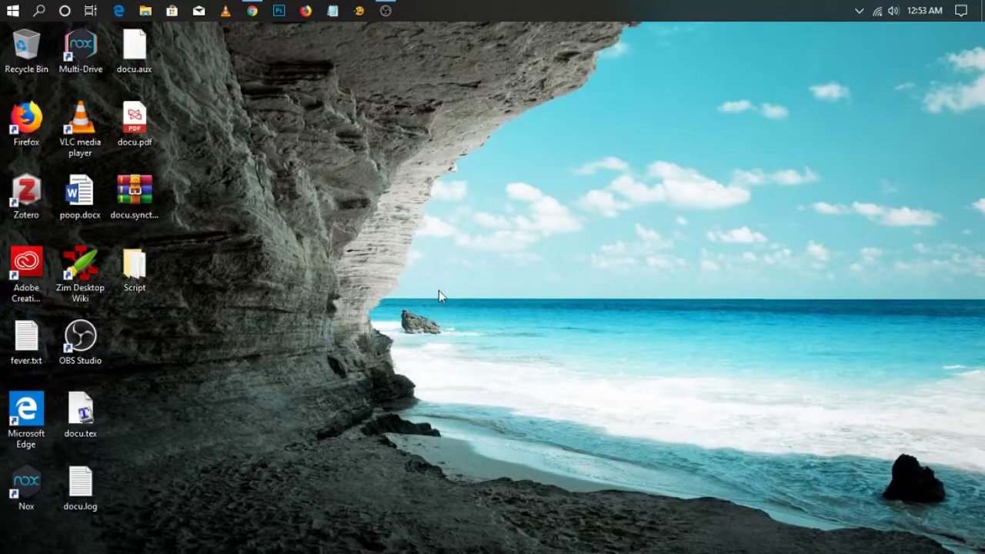
- Open the Mouse properties from Control Panel and show the pointer scheme settings
left_click(13, 12)
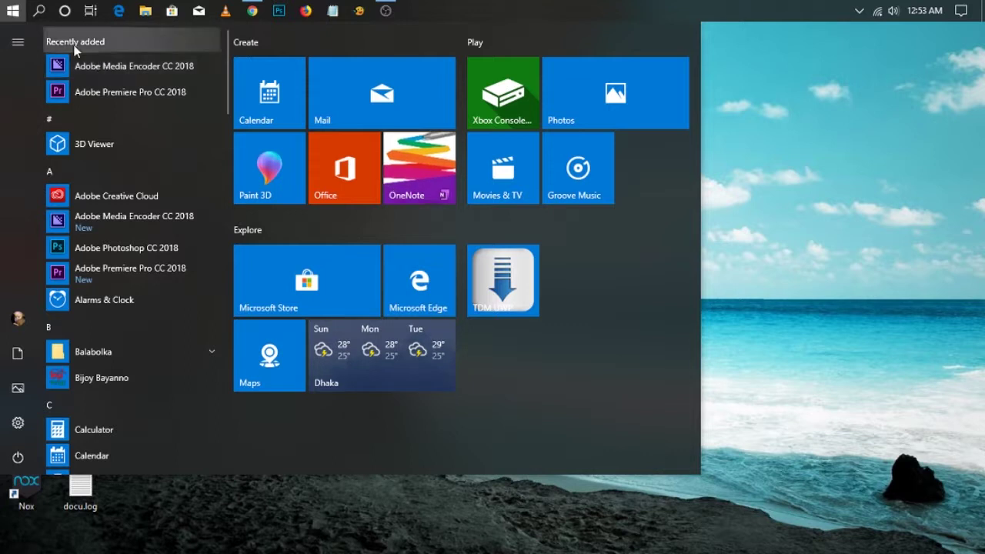
type("con")
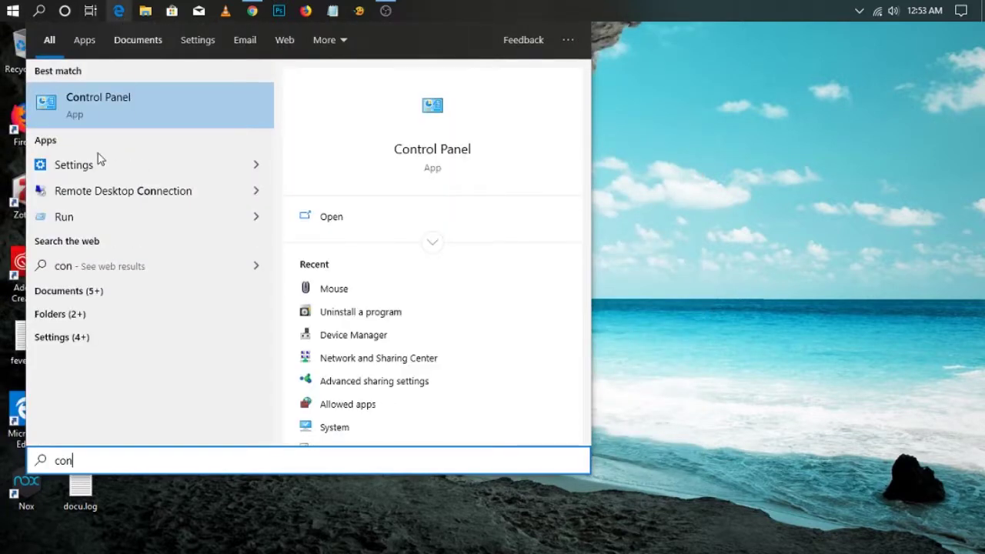
left_click(76, 98)
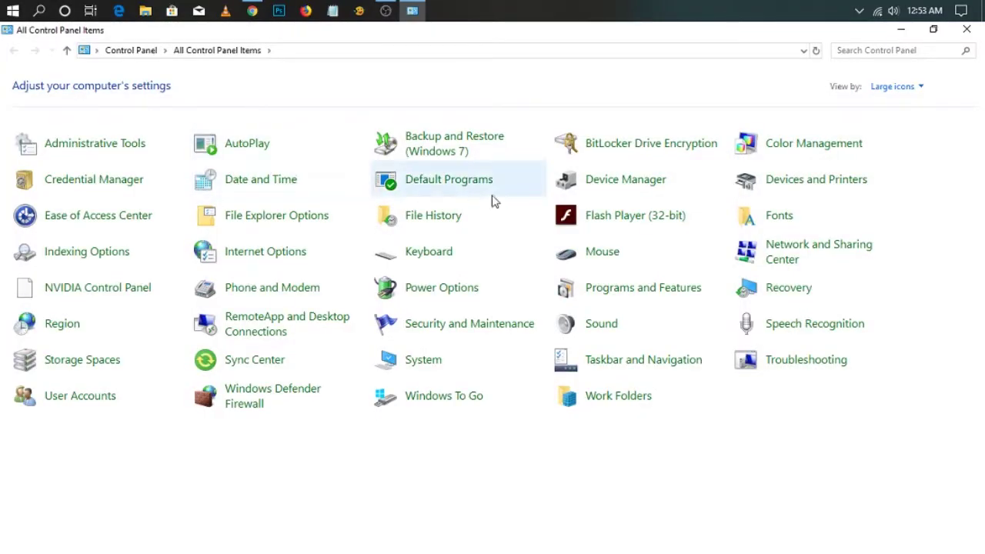
left_click(601, 253)
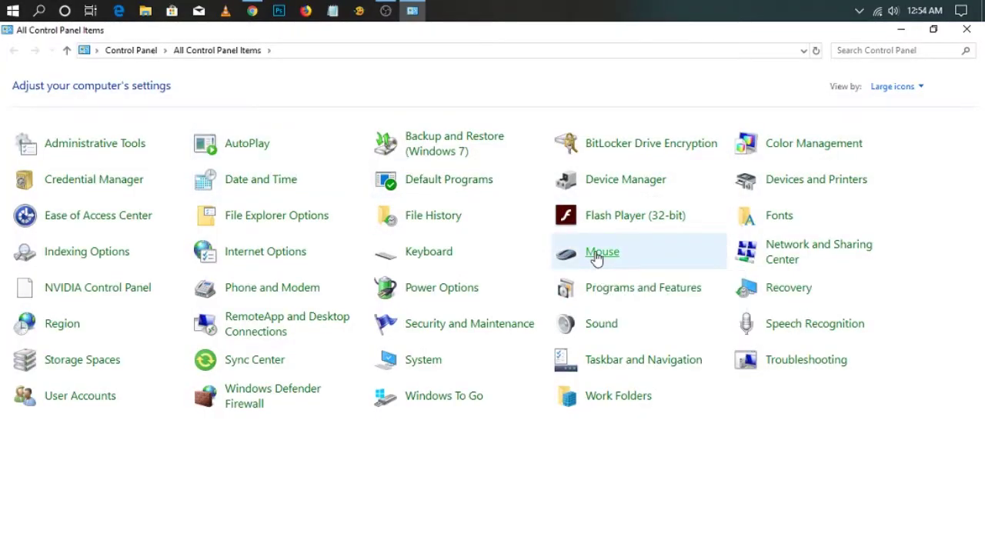
left_click_drag(263, 152, 475, 123)
left_click(390, 144)
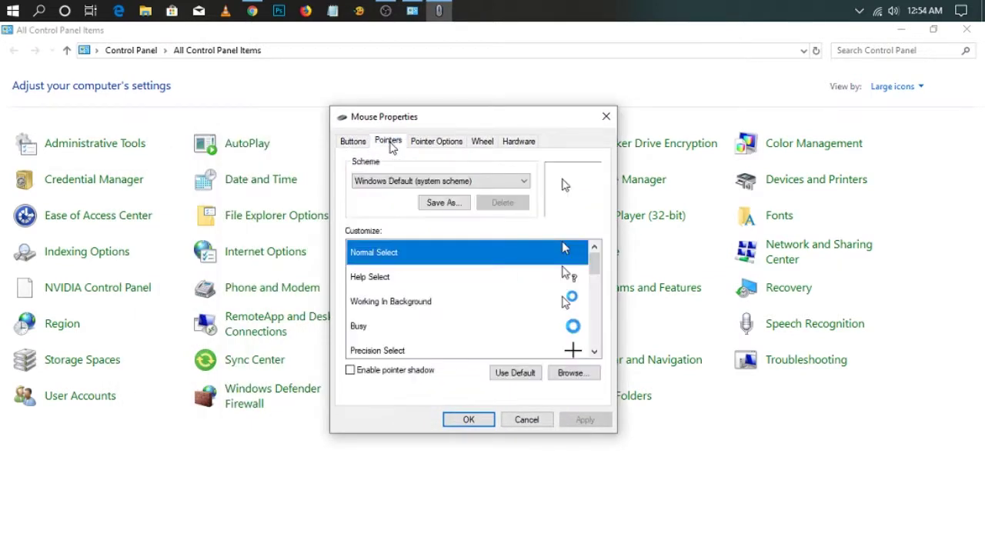
- Assign the highlighted aero_arrow_wl.cur file from the Cursors folder to the Normal Select pointer
mouse_move(596, 269)
left_mouse_down()
mouse_move(601, 347)
mouse_move(595, 266)
left_mouse_up()
left_click(571, 374)
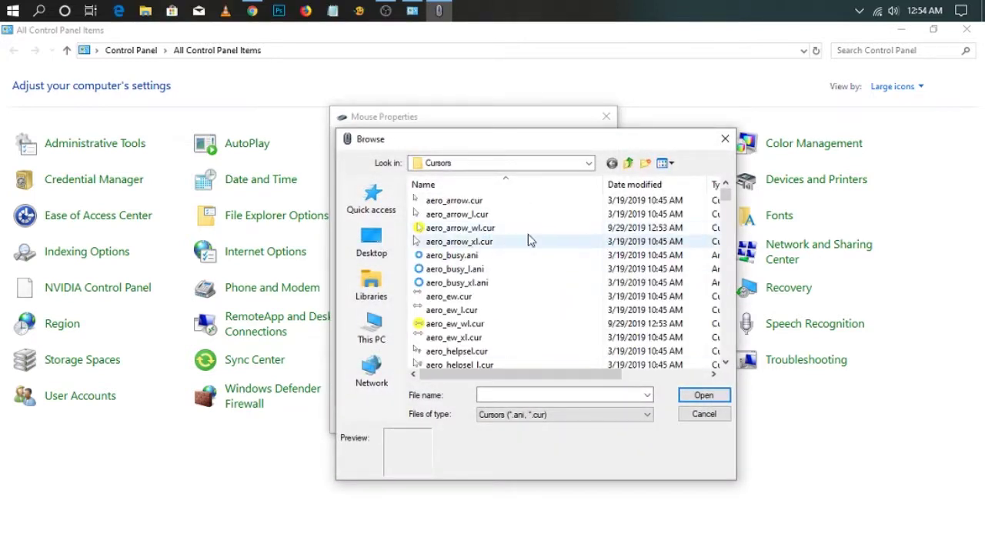
left_click(462, 227)
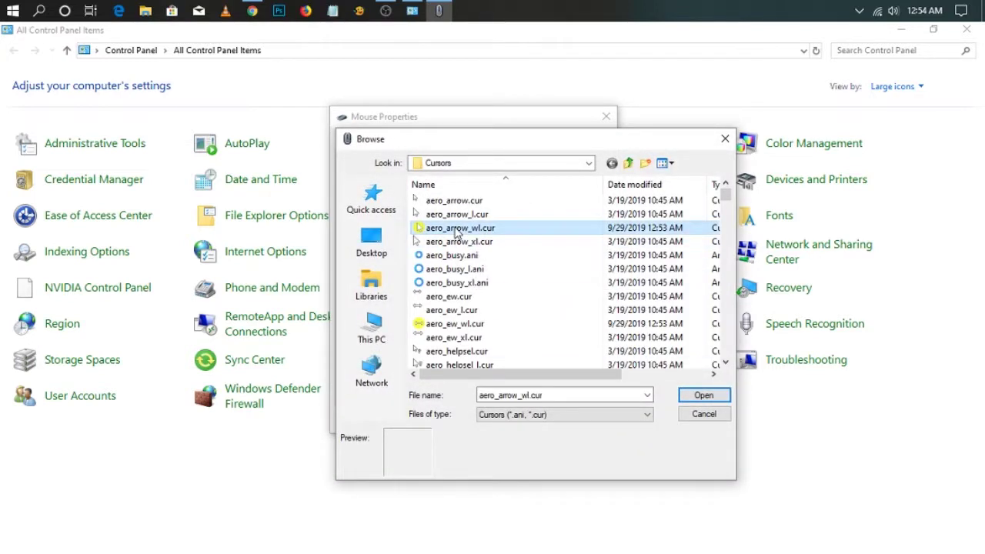
left_click(453, 325)
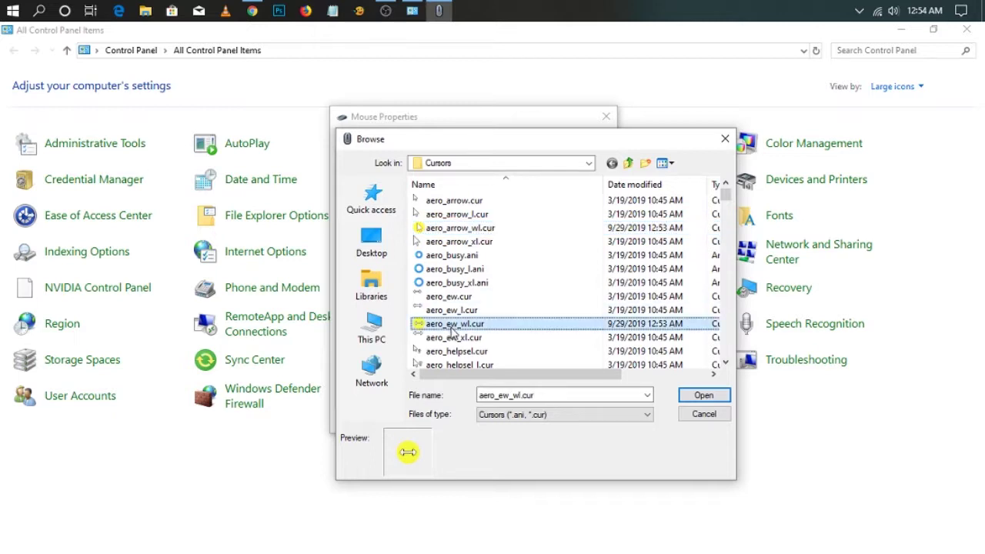
mouse_move(725, 200)
left_mouse_down()
mouse_move(741, 363)
mouse_move(731, 196)
left_mouse_up()
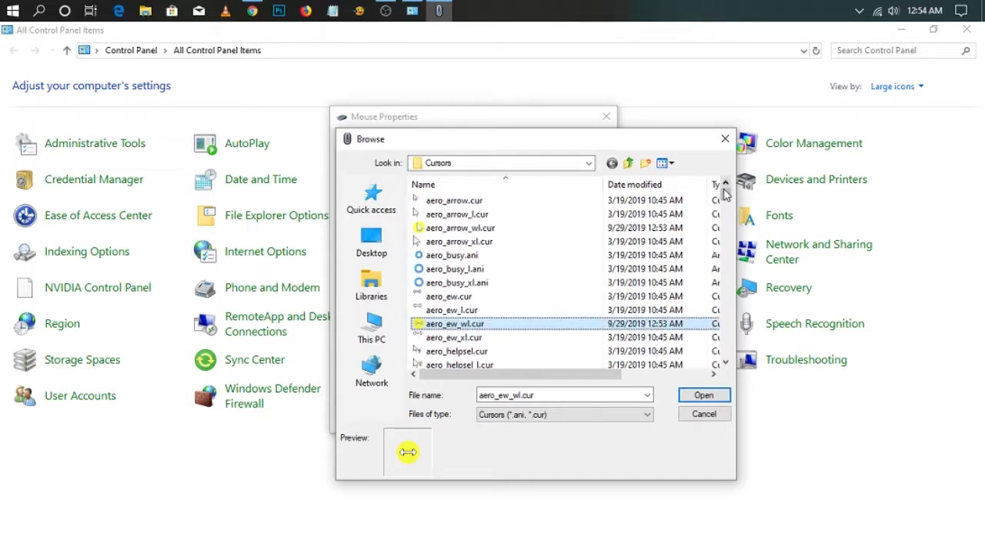
left_click(446, 229)
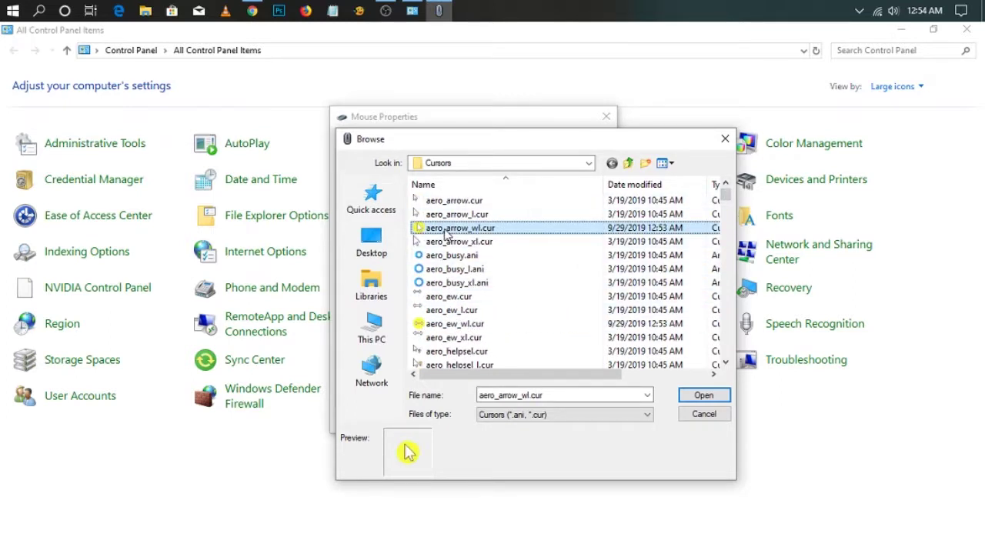
left_click(702, 396)
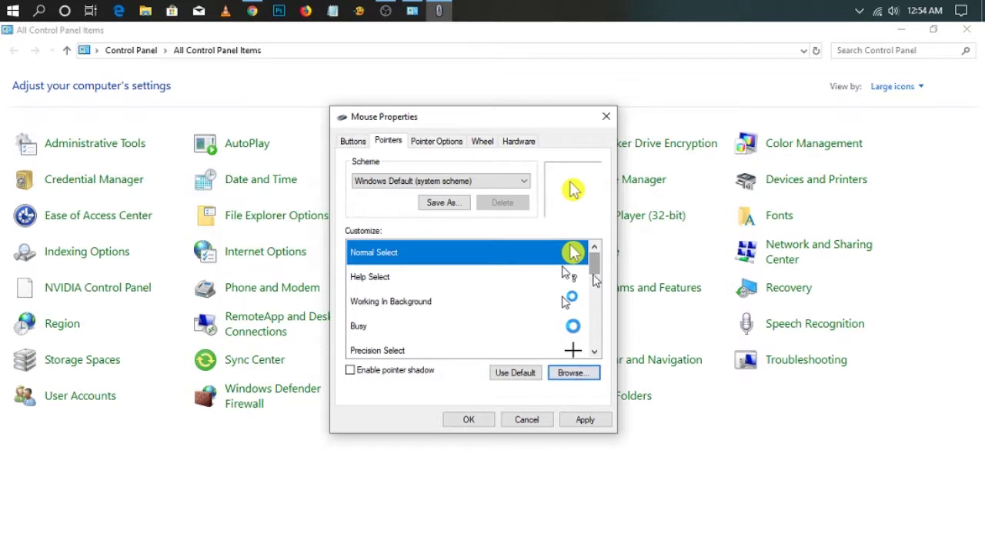
- Assign the highlighted aero_ns_wl.cur file to the Vertical Resize pointer
left_click_drag(597, 265, 600, 304)
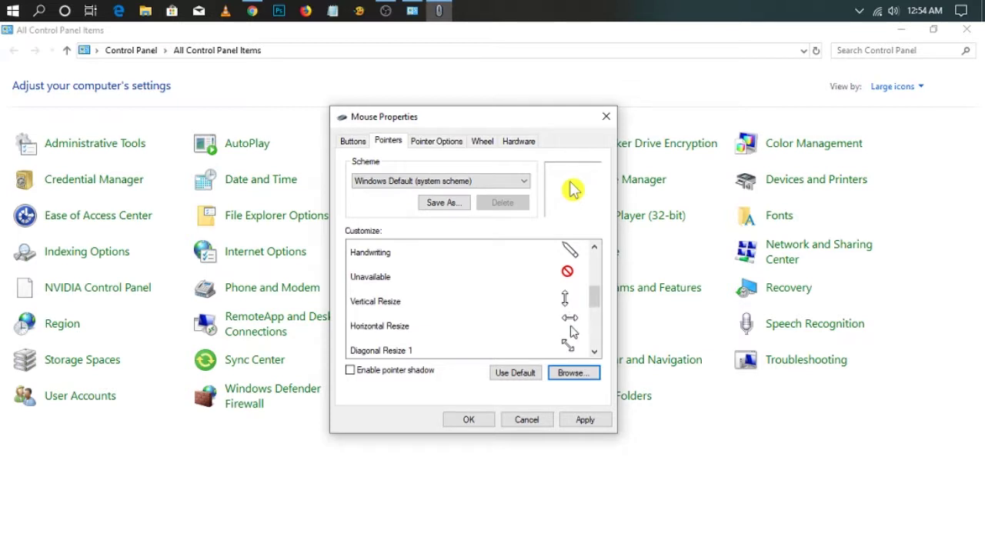
left_click(569, 306)
left_click(570, 374)
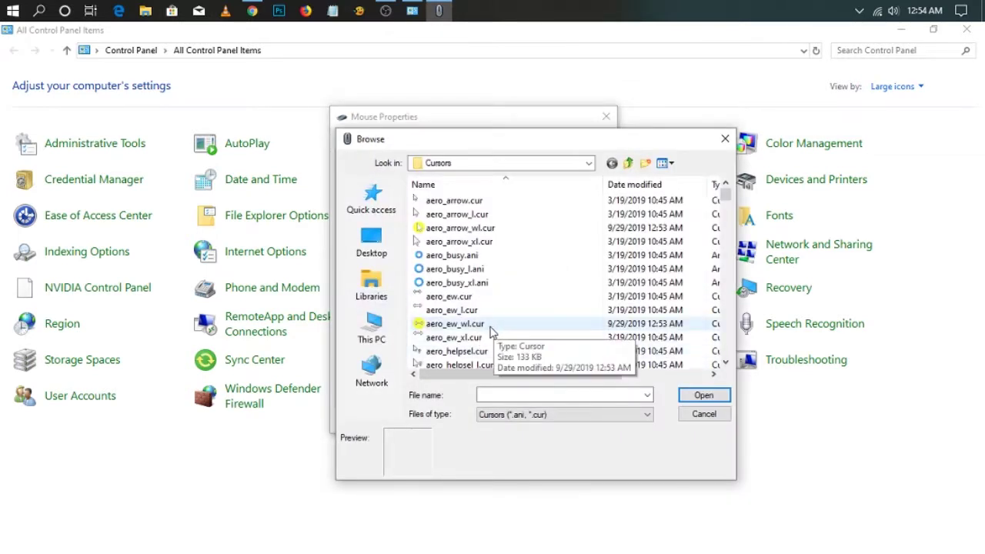
left_click_drag(530, 138, 633, 215)
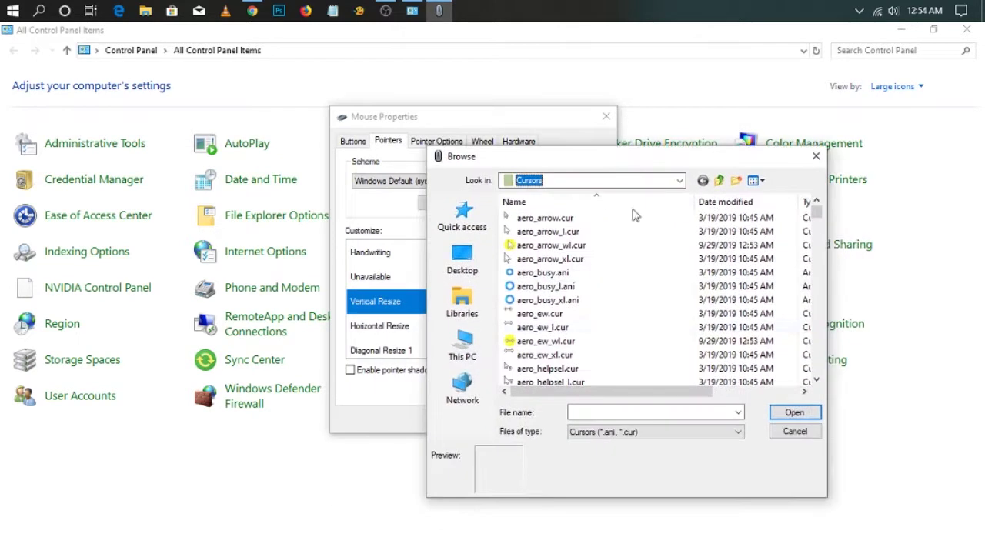
scroll(549, 338, "down", 2)
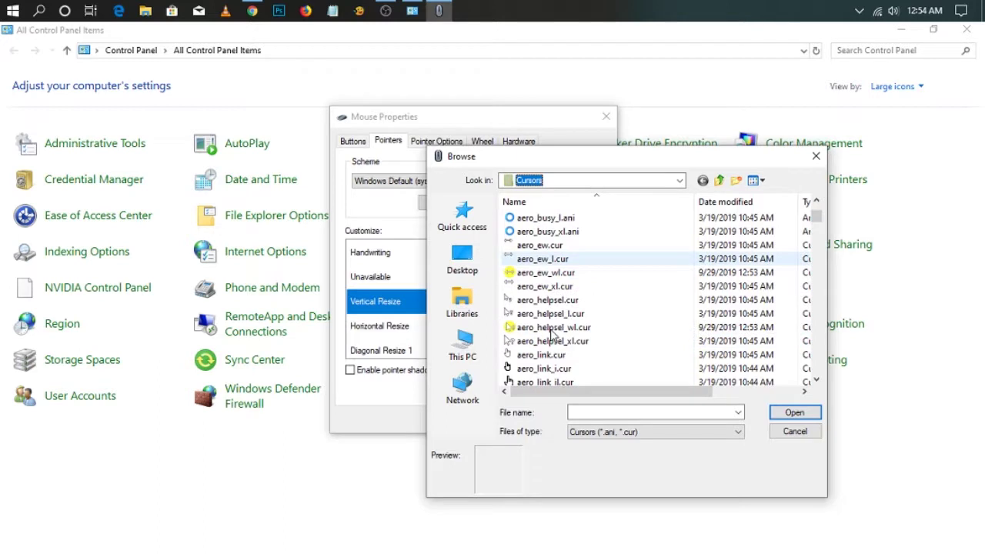
scroll(630, 317, "down", 2)
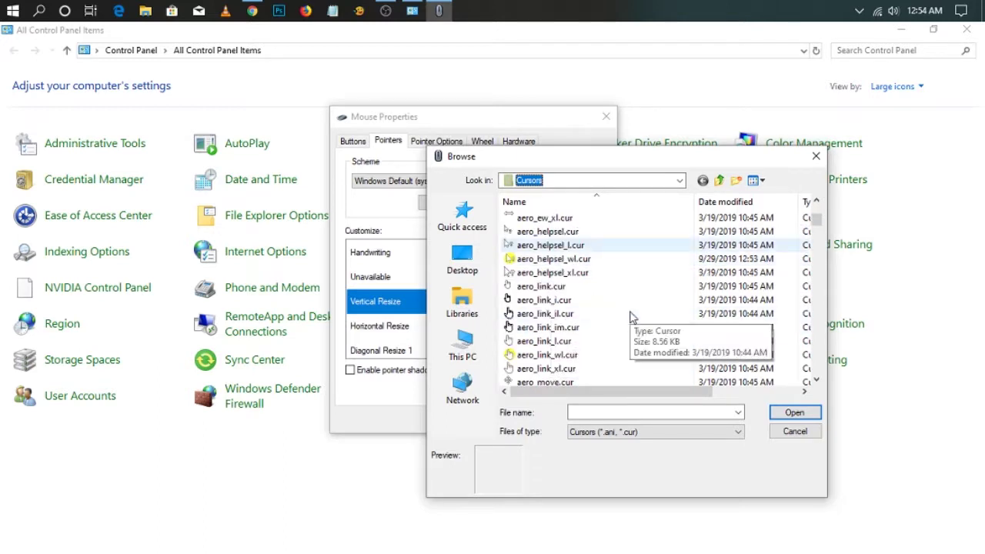
scroll(629, 317, "down", 3)
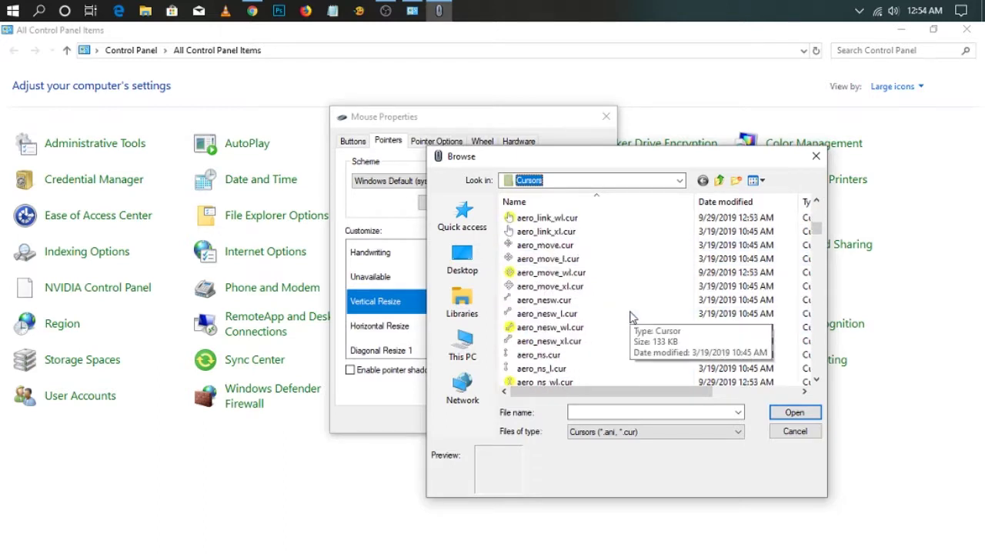
scroll(630, 317, "down", 2)
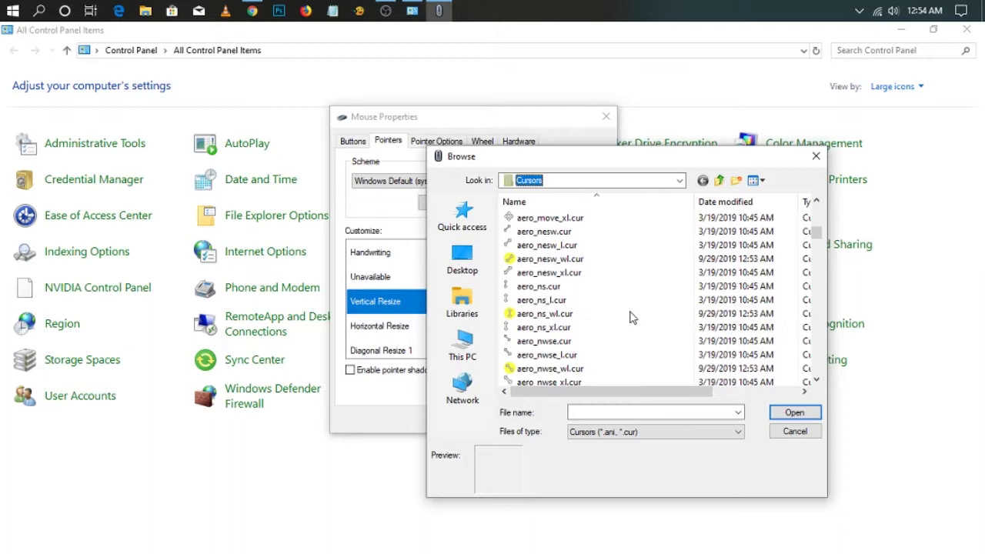
left_click(545, 315)
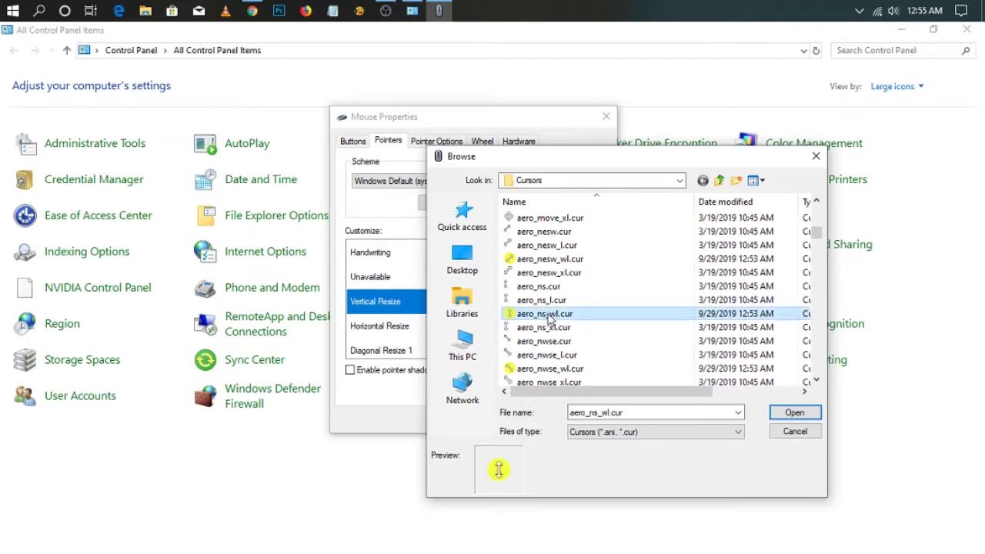
left_click(795, 414)
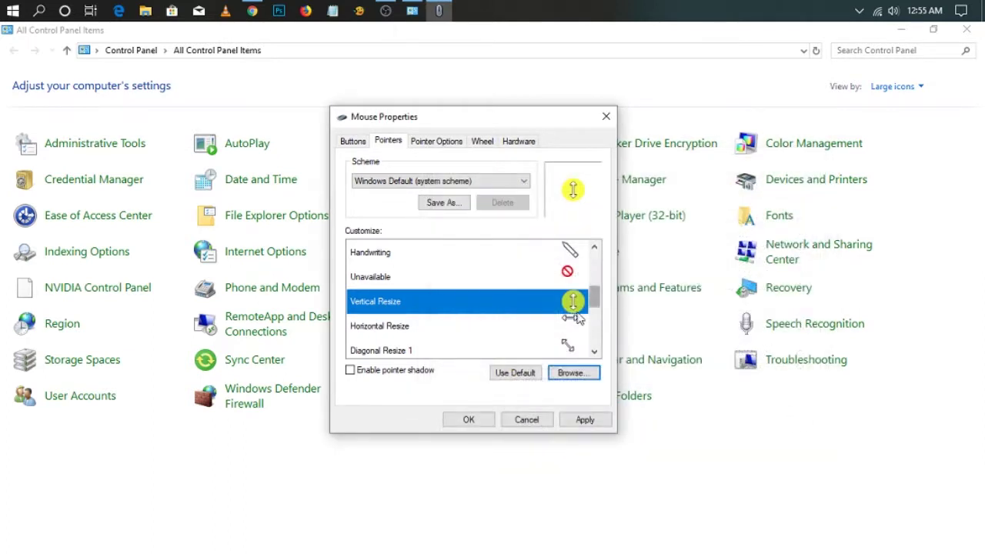
- Assign the highlighted aero_ew_wl.cur file to the Horizontal Resize pointer
left_click(521, 324)
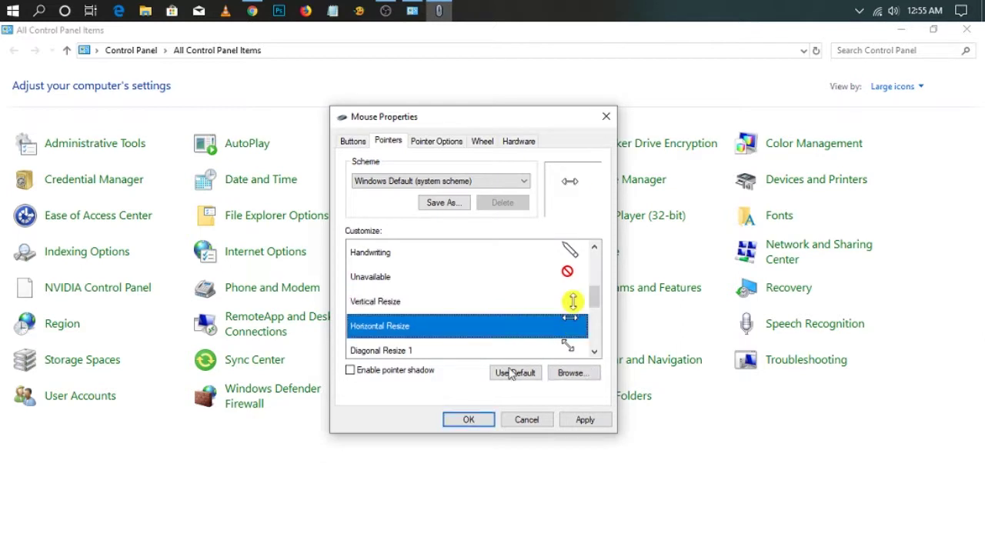
left_click(576, 375)
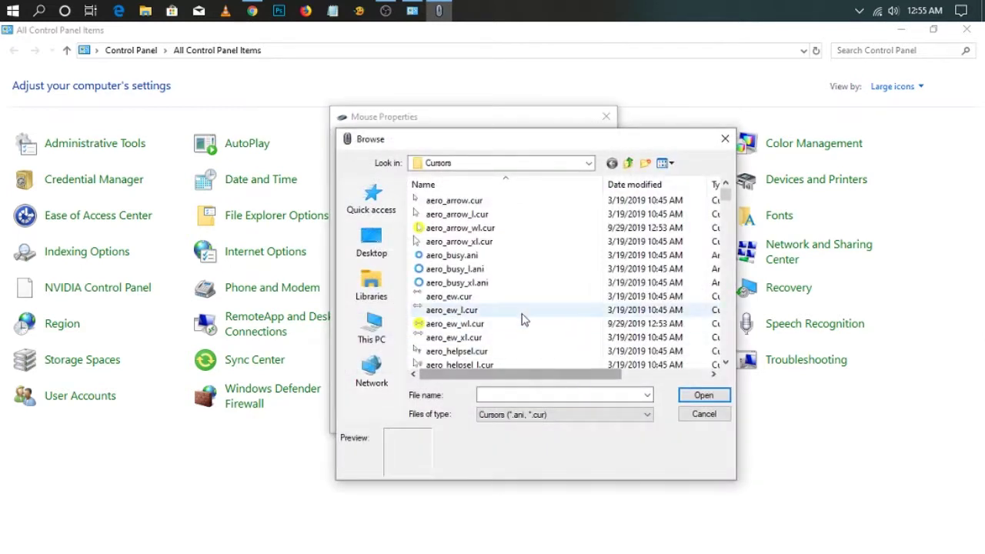
left_click(473, 327)
left_click(702, 396)
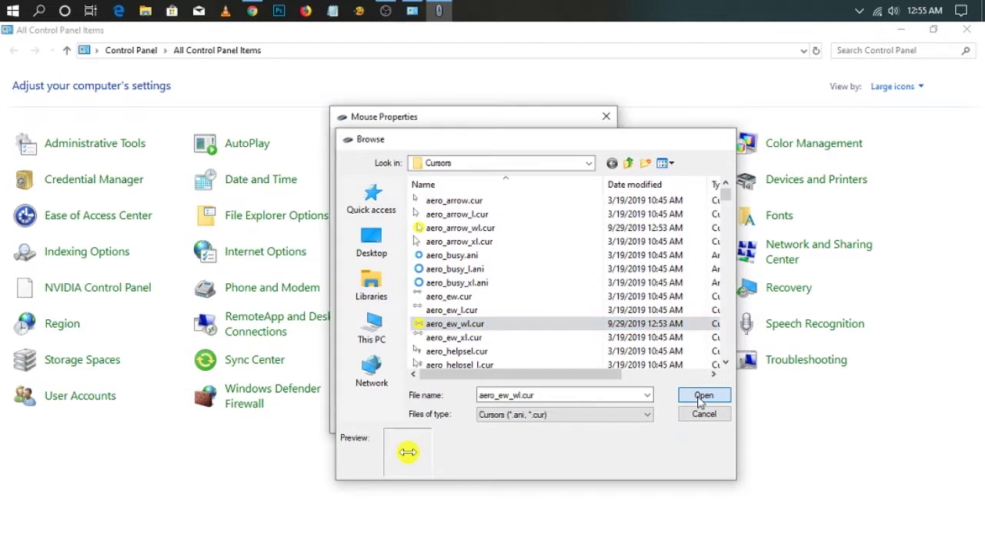
- Assign the highlighted aero_move_wl.cur file to the Move pointer
scroll(549, 299, "down", 1)
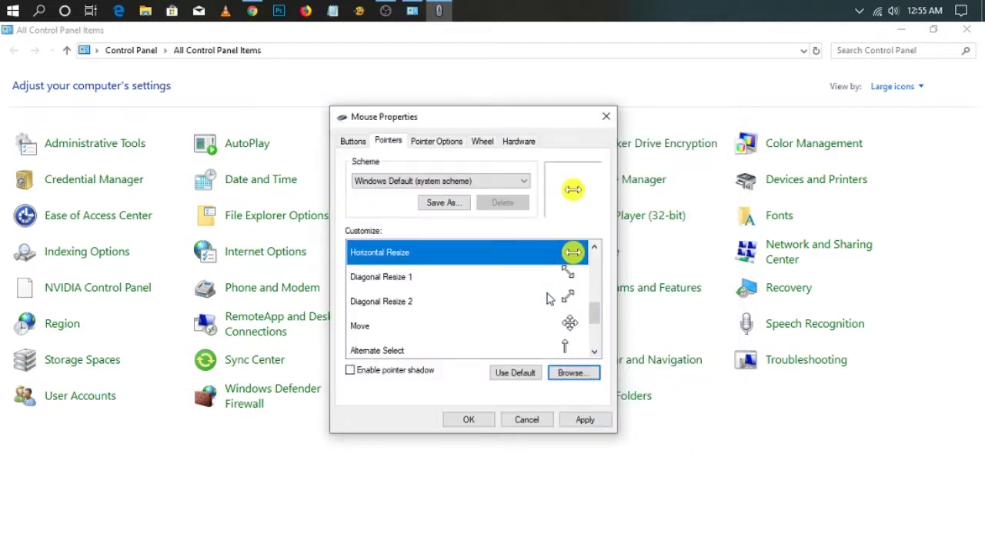
left_click(572, 326)
left_click(569, 373)
scroll(533, 311, "down", 2)
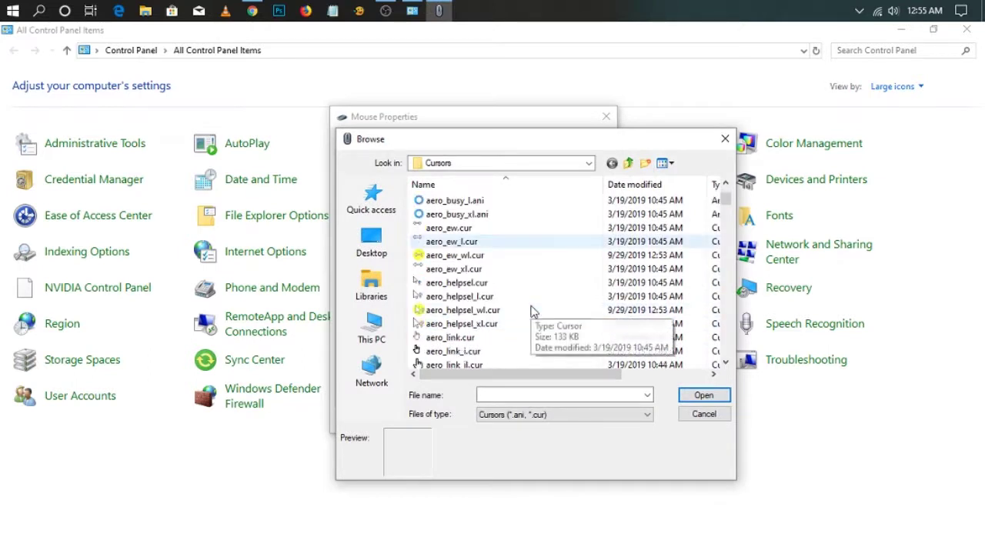
scroll(534, 311, "down", 1)
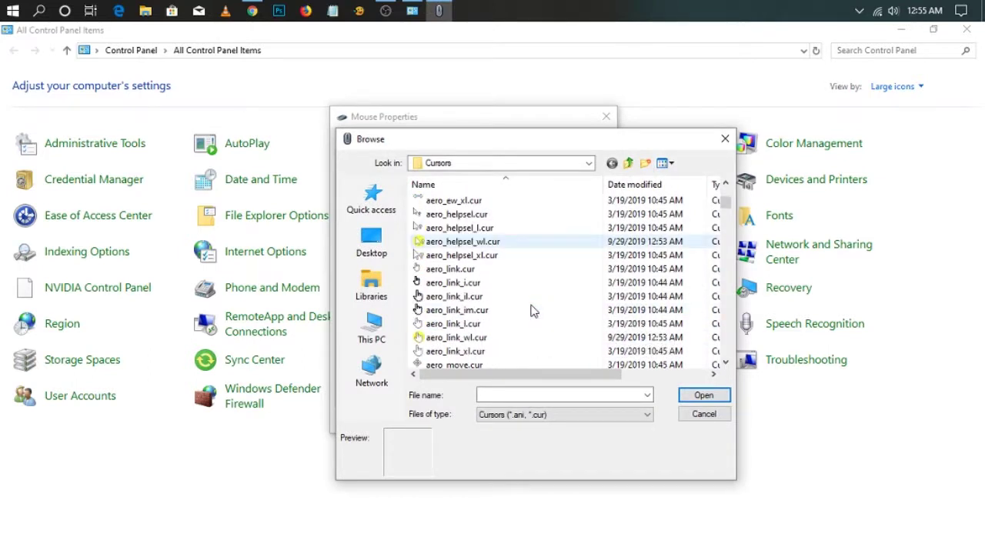
scroll(533, 311, "down", 2)
left_click(453, 325)
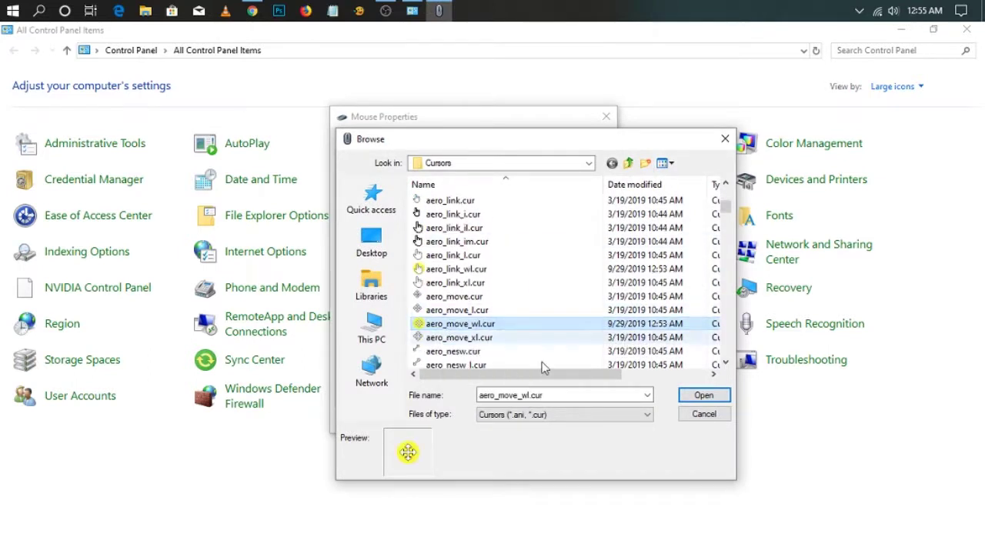
left_click(704, 395)
- Assign the highlighted aero_link_wl.cur file to the Link Select pointer
scroll(540, 303, "down", 1)
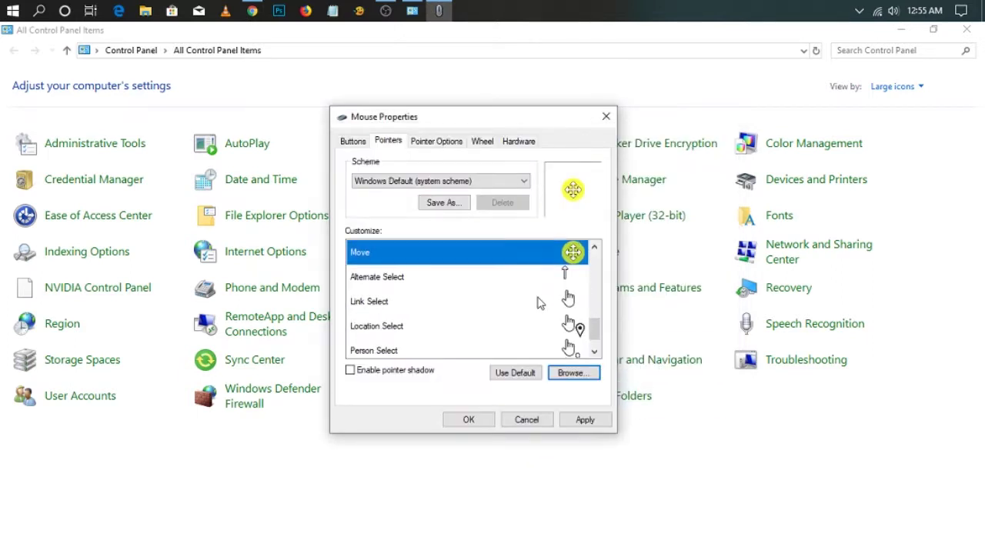
left_click(568, 300)
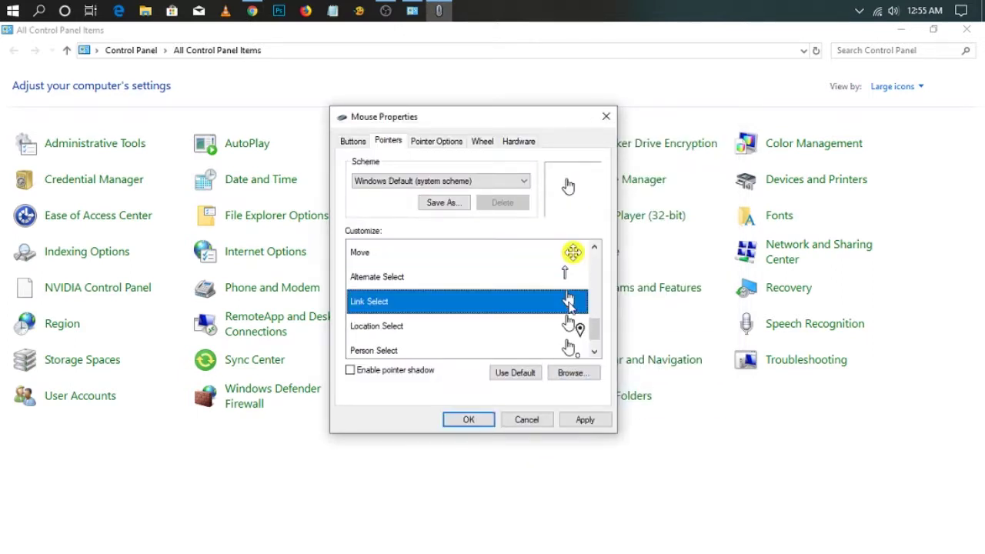
left_click(573, 373)
scroll(518, 306, "down", 1)
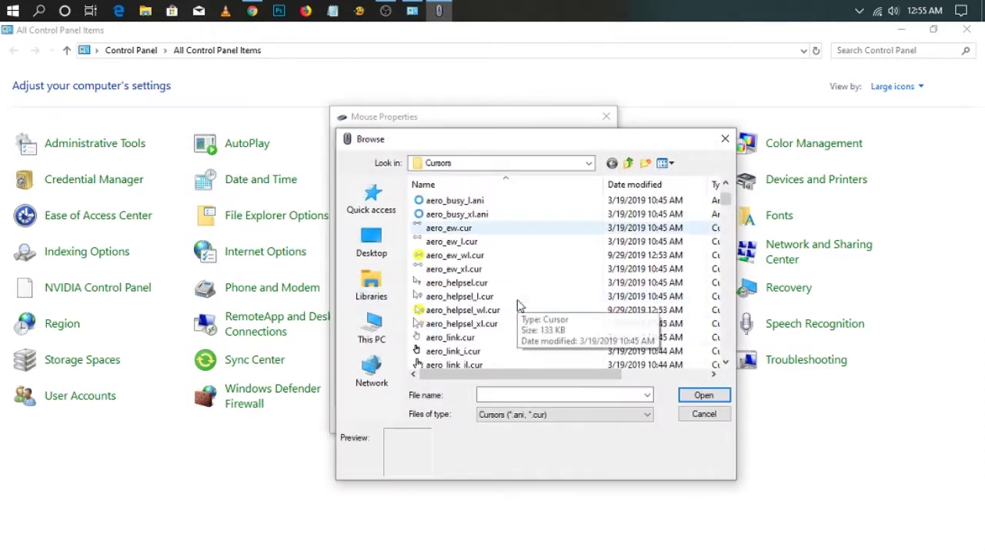
scroll(518, 306, "down", 2)
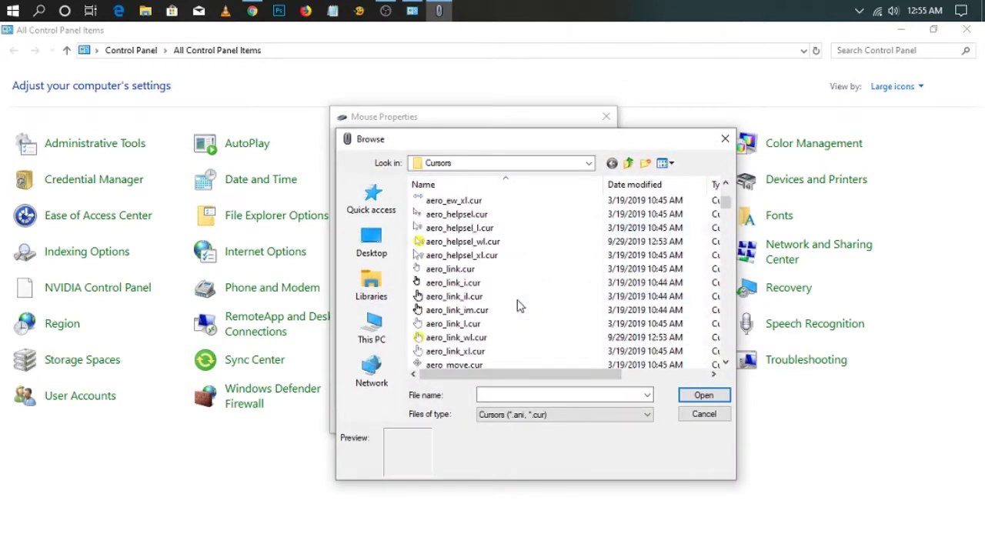
left_click(455, 337)
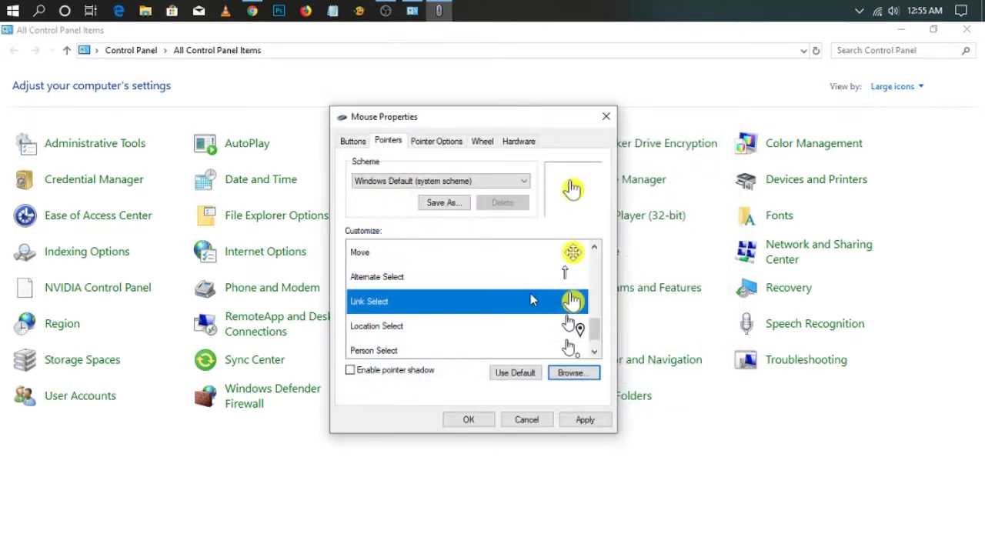
- Assign the highlighted aero_helpsel_wl.cur file to the Help Select pointer
scroll(531, 299, "down", 1)
scroll(531, 299, "up", 3)
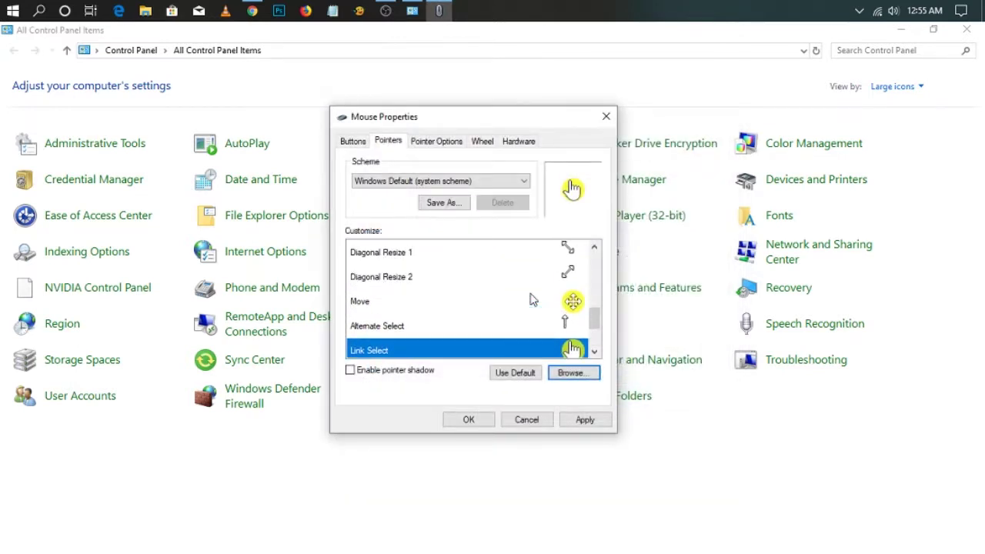
scroll(531, 299, "up", 2)
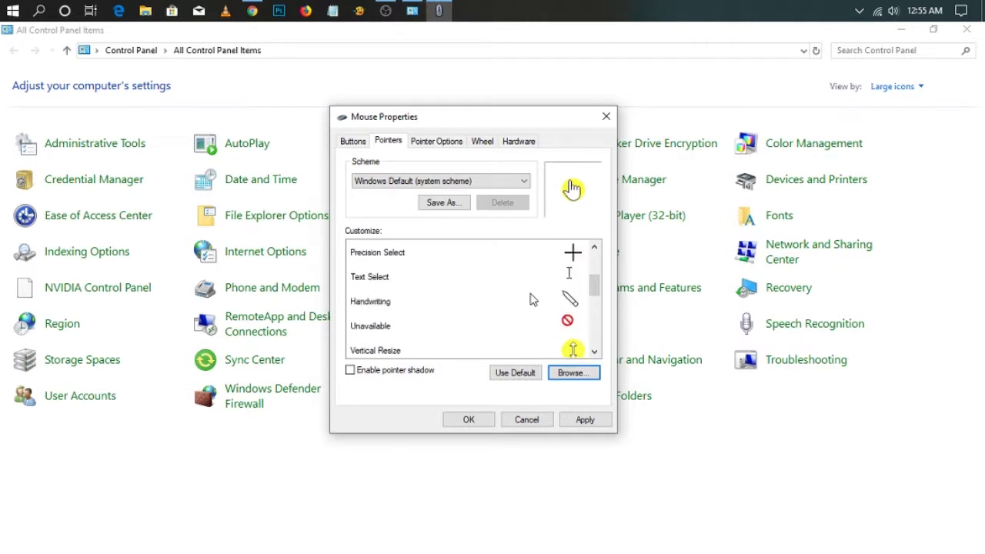
scroll(531, 299, "up", 1)
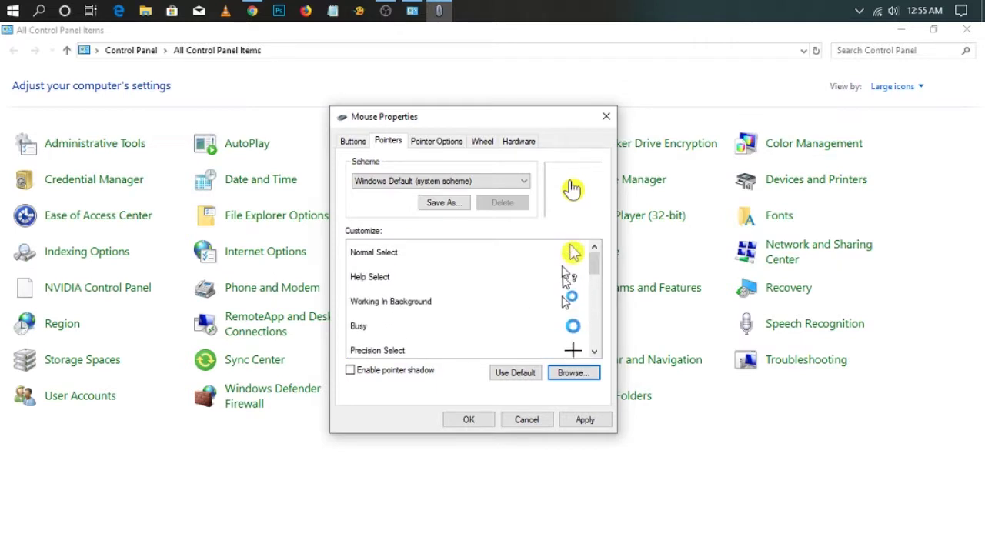
left_click(564, 276)
left_click(571, 374)
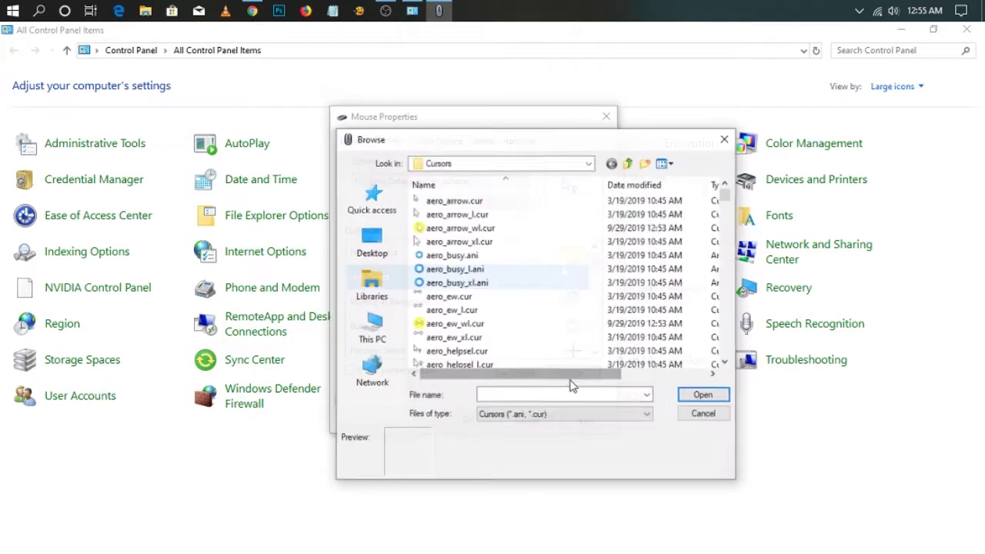
scroll(507, 309, "down", 2)
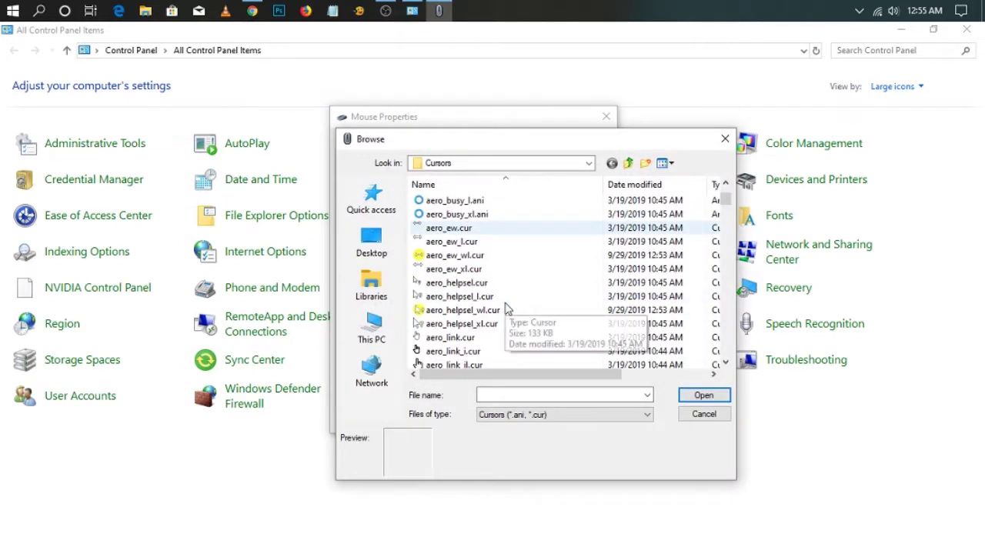
left_click(435, 312)
left_click(702, 396)
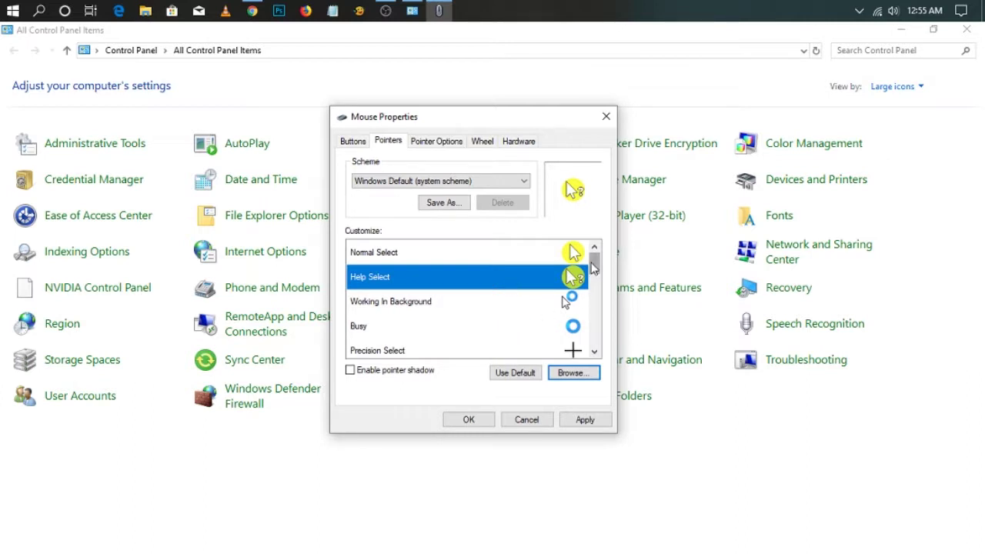
- Save the customized pointers as a new scheme named Highlighted Cursor
left_click(447, 204)
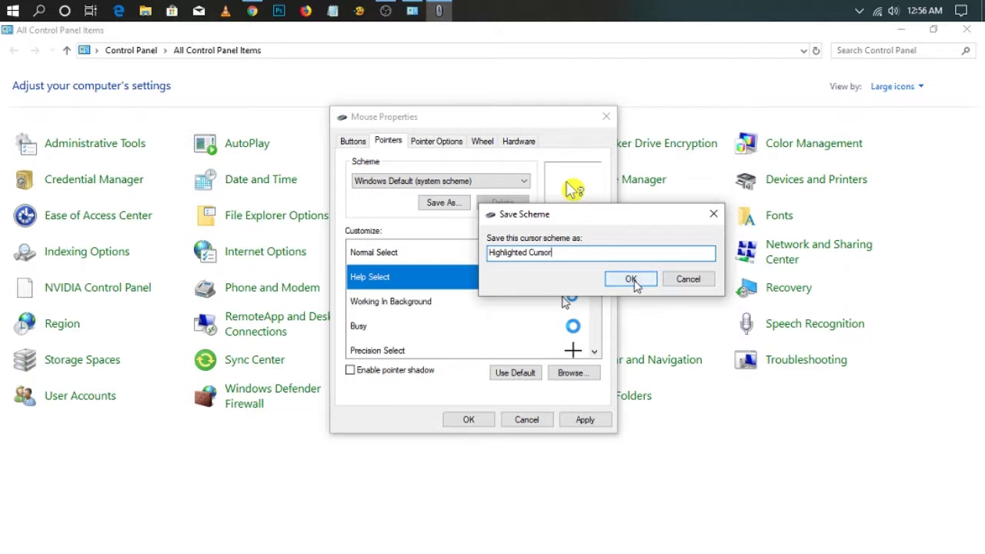
left_click(630, 279)
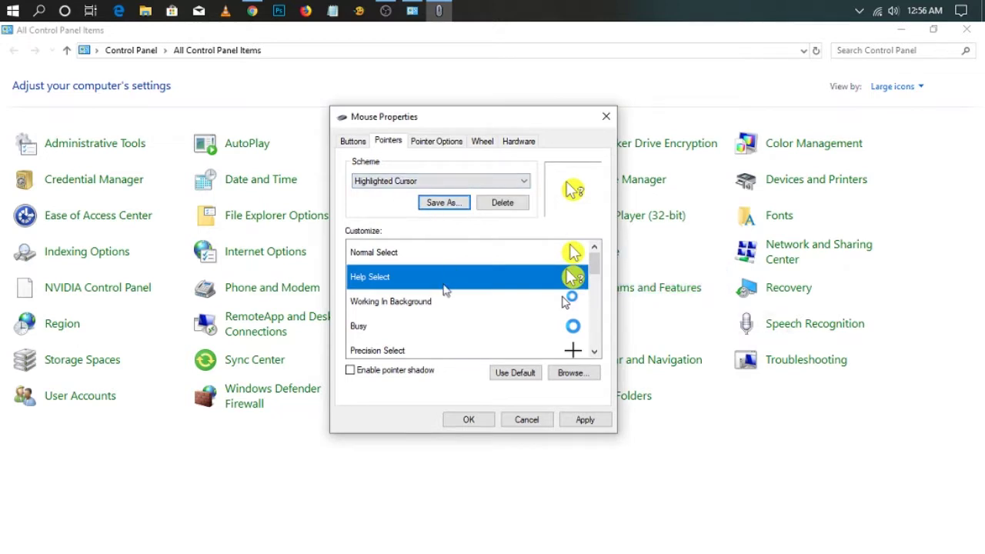
- Apply the Highlighted Cursor scheme and close the mouse properties
left_click(586, 422)
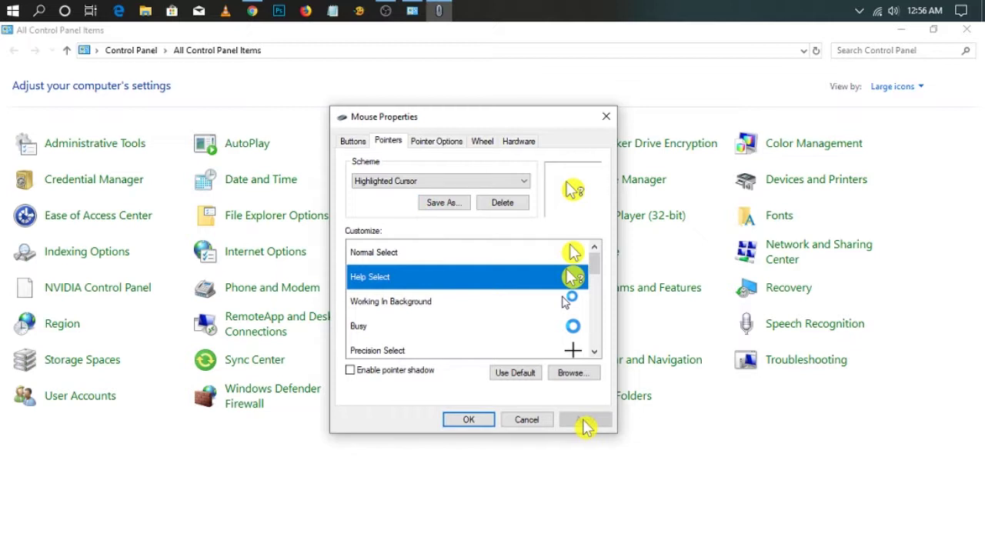
left_click(469, 422)
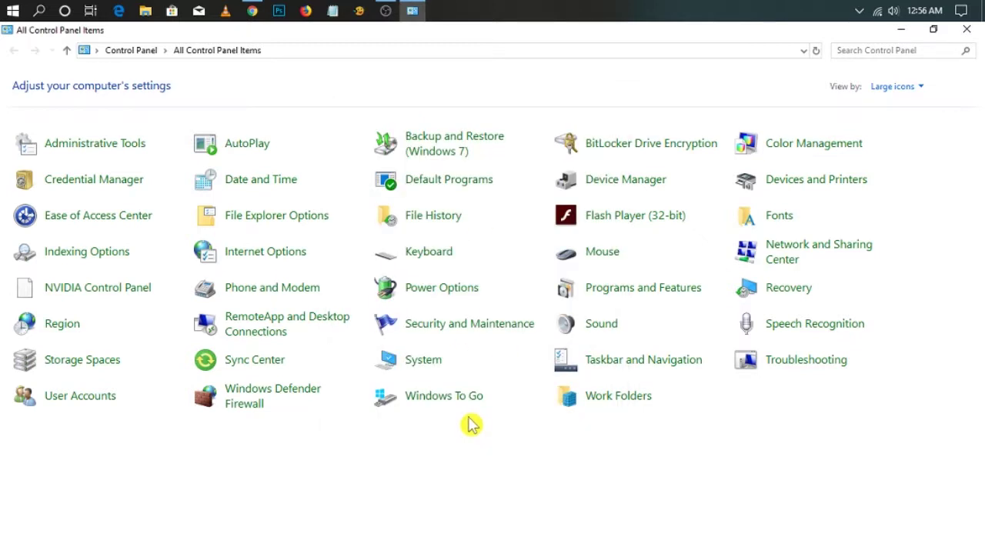
- Try out the highlighted pointers by resizing the Control Panel window and scrolling its items, and close the window
left_click(934, 32)
left_click_drag(743, 95, 744, 115)
left_click_drag(928, 308, 913, 301)
left_click(908, 323)
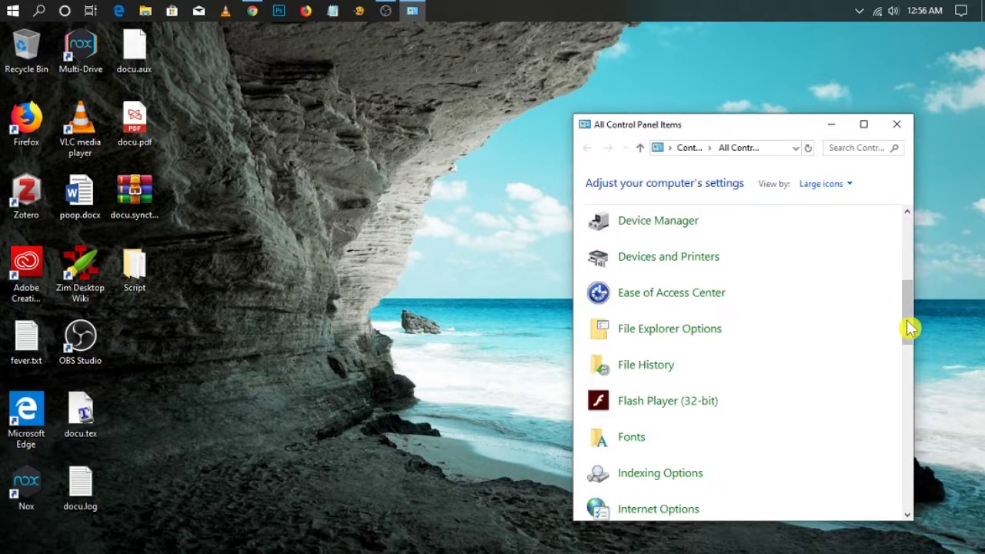
scroll(838, 291, "down", 2)
scroll(838, 293, "up", 3)
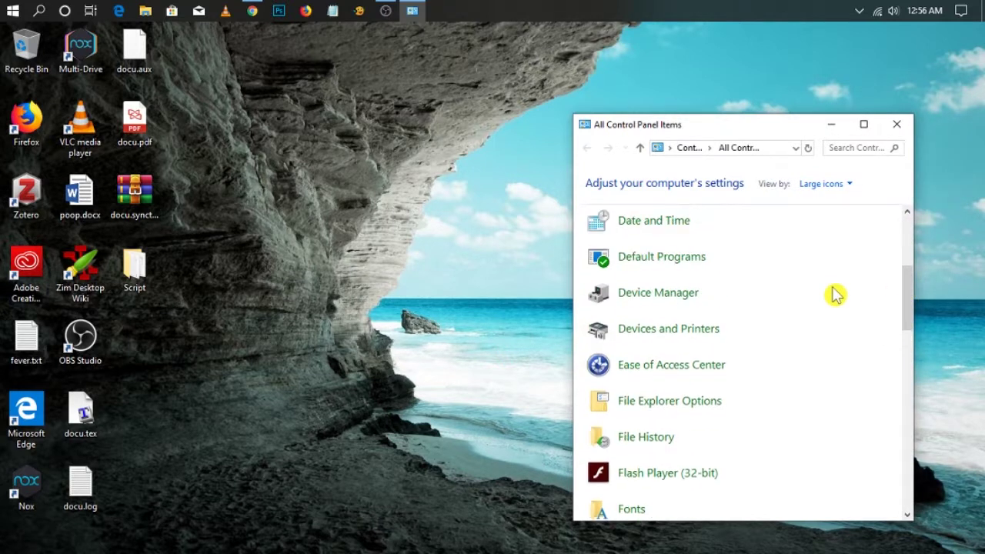
left_click(865, 125)
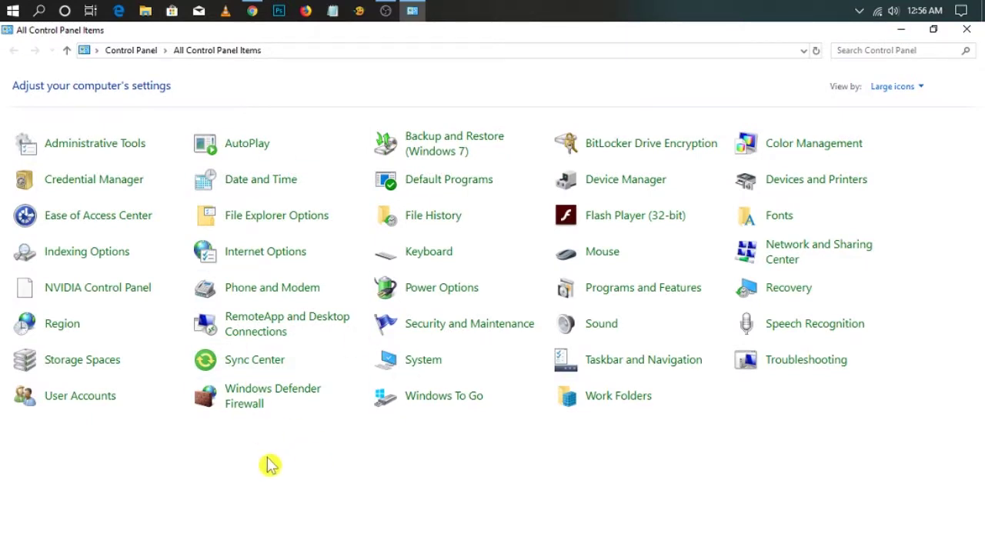
left_click(969, 31)
- Switch to Chrome, look through the cursor set page with the highlighted pointer, dismiss the downloads bar and minimize the browser
left_click(254, 10)
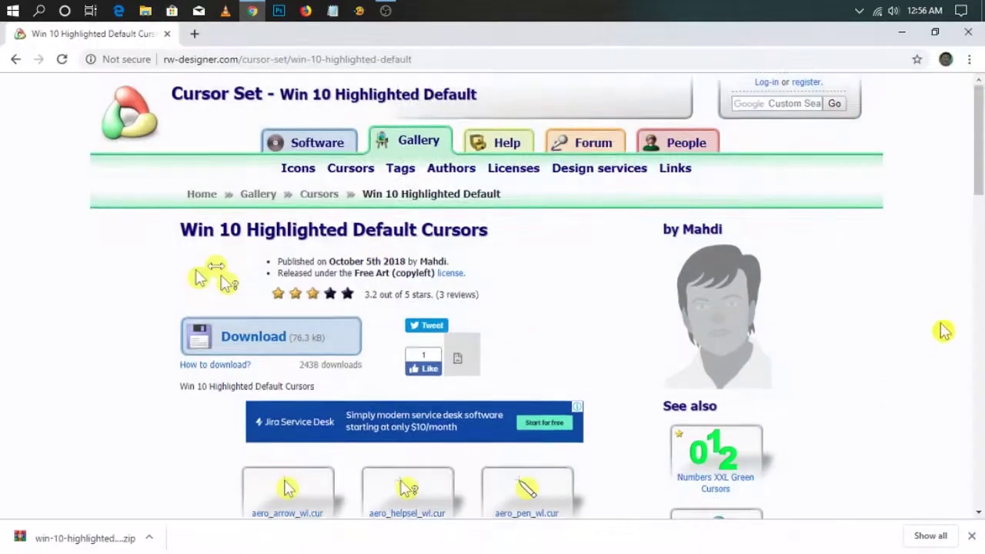
scroll(940, 331, "down", 3)
scroll(978, 223, "down", 5)
scroll(934, 218, "up", 5)
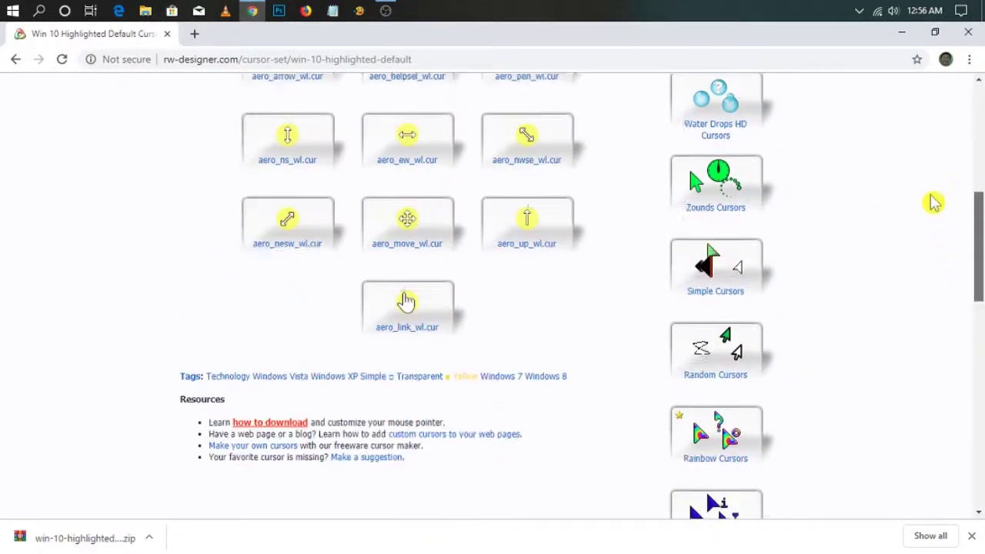
left_click_drag(978, 205, 971, 165)
scroll(6, 328, "down", 15)
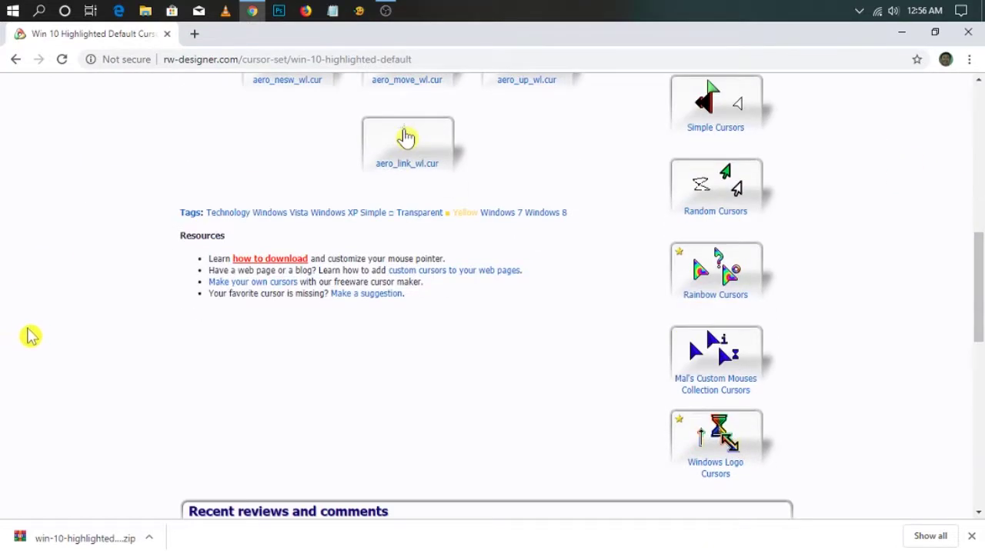
left_click(972, 537)
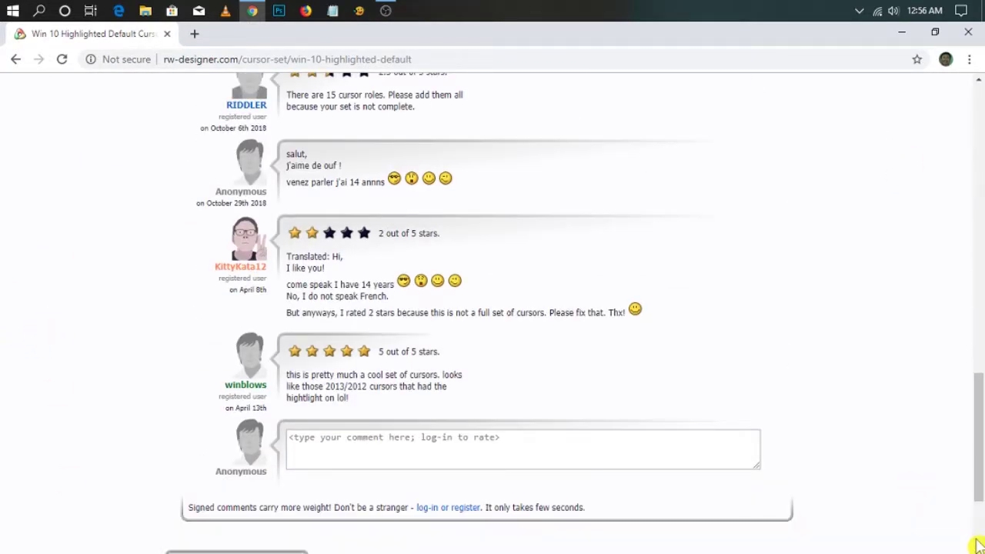
left_click(901, 34)
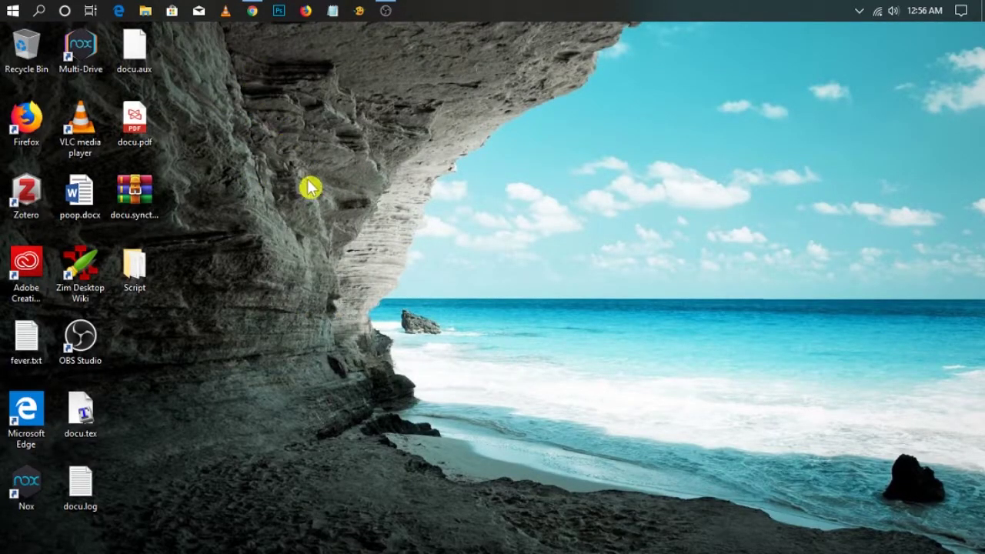
- Open File Explorer, look through its navigation tree with the highlighted pointer, and close it
left_click(148, 12)
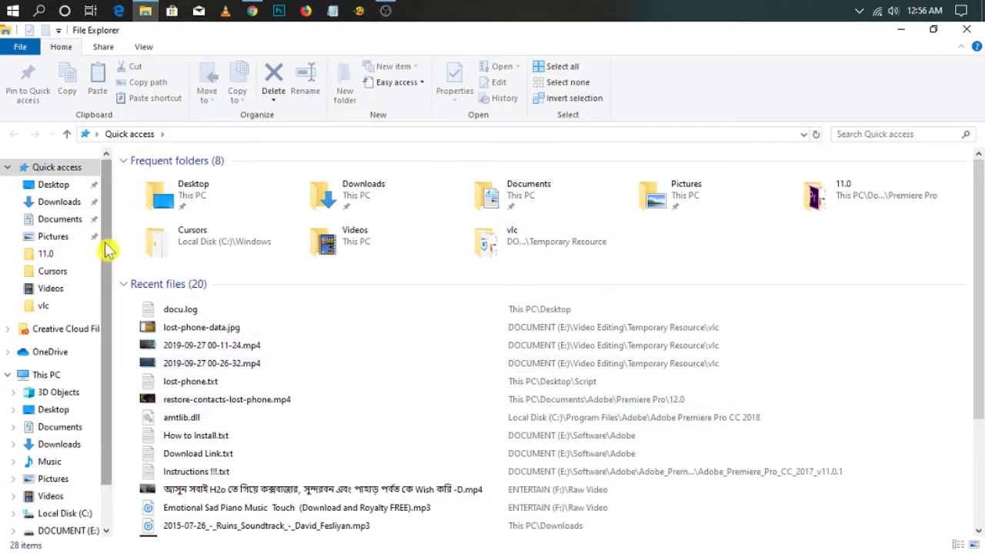
scroll(102, 262, "down", 1)
scroll(108, 267, "down", 1)
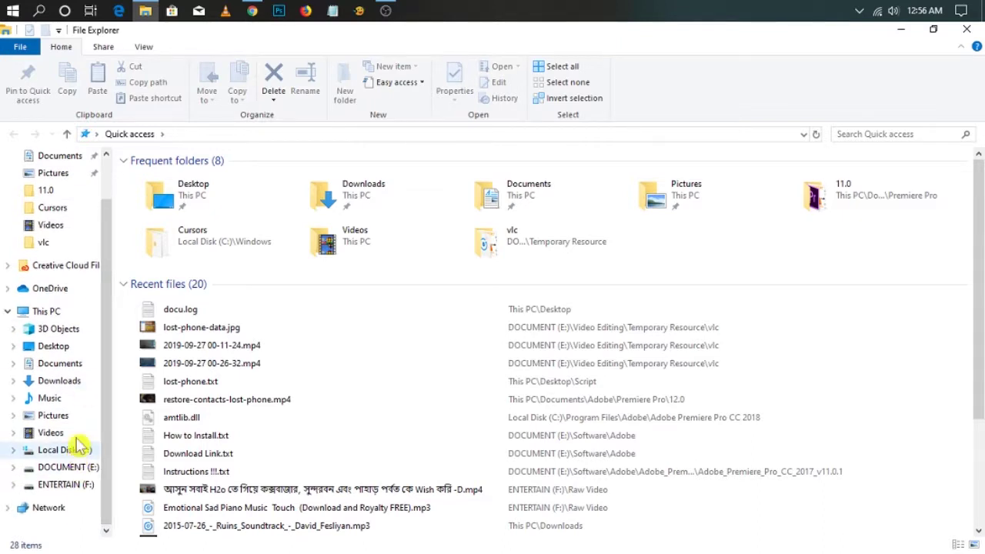
left_click(967, 29)
- Create a desktop shortcut to the Mouse item of Control Panel, close Control Panel and refresh the desktop
left_click(21, 14)
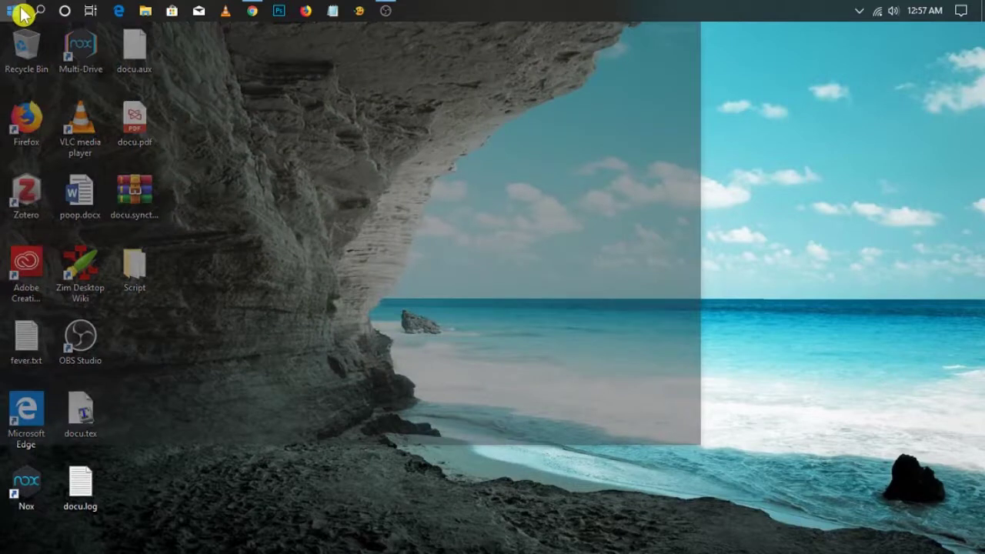
type("con")
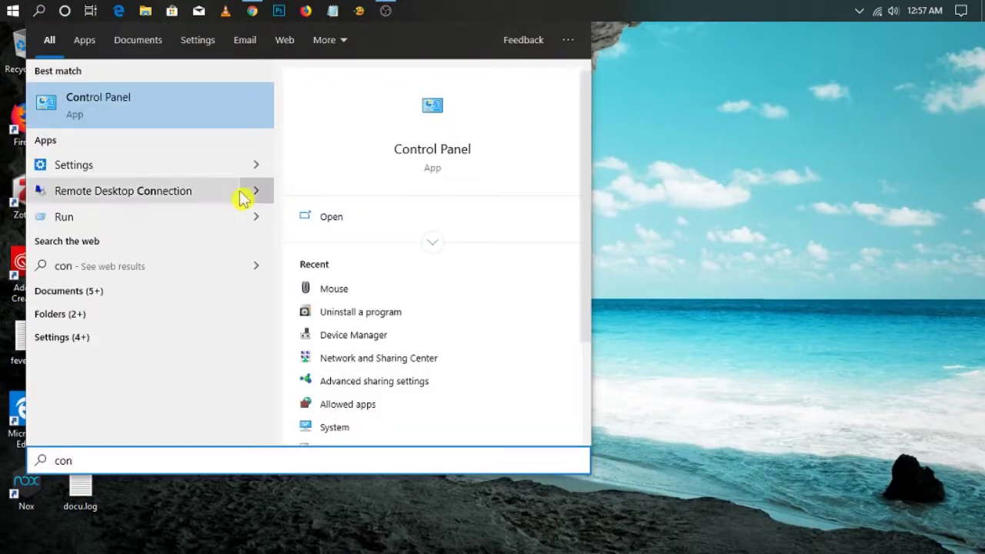
left_click(92, 100)
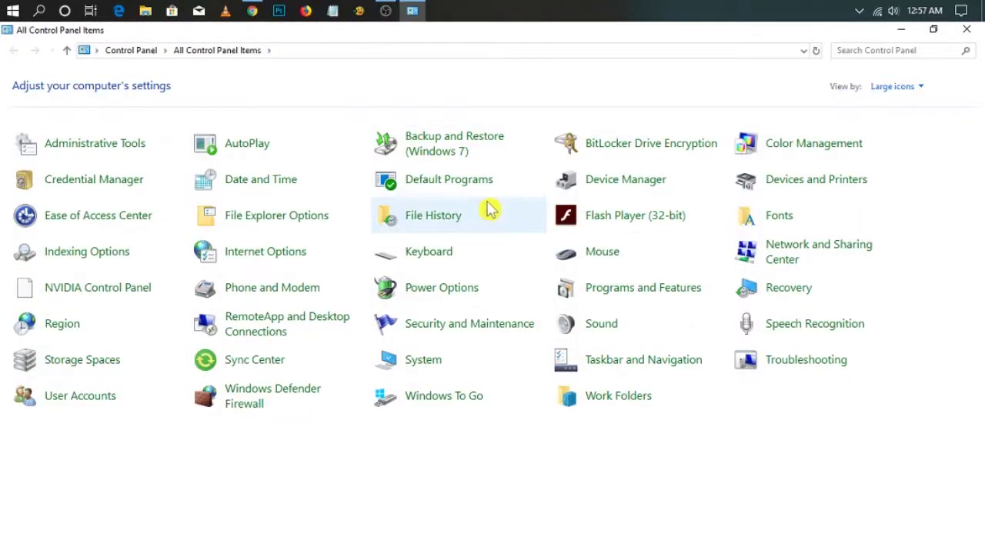
right_click(599, 256)
left_click(647, 278)
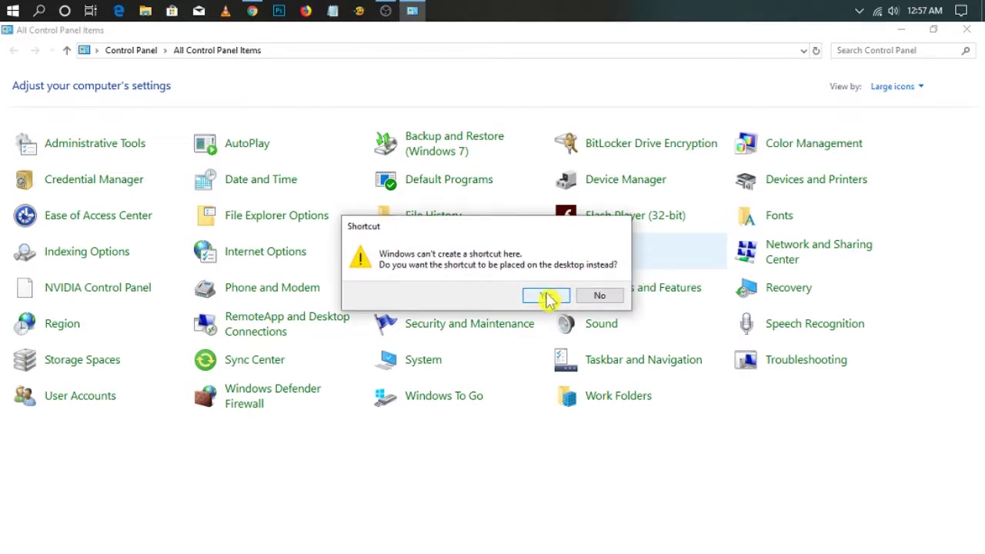
left_click(547, 297)
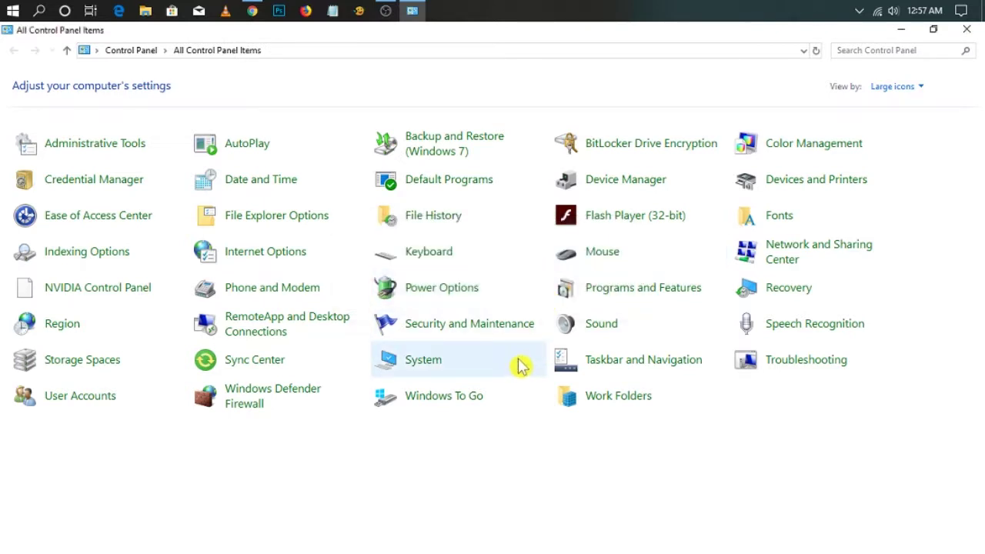
left_click(967, 29)
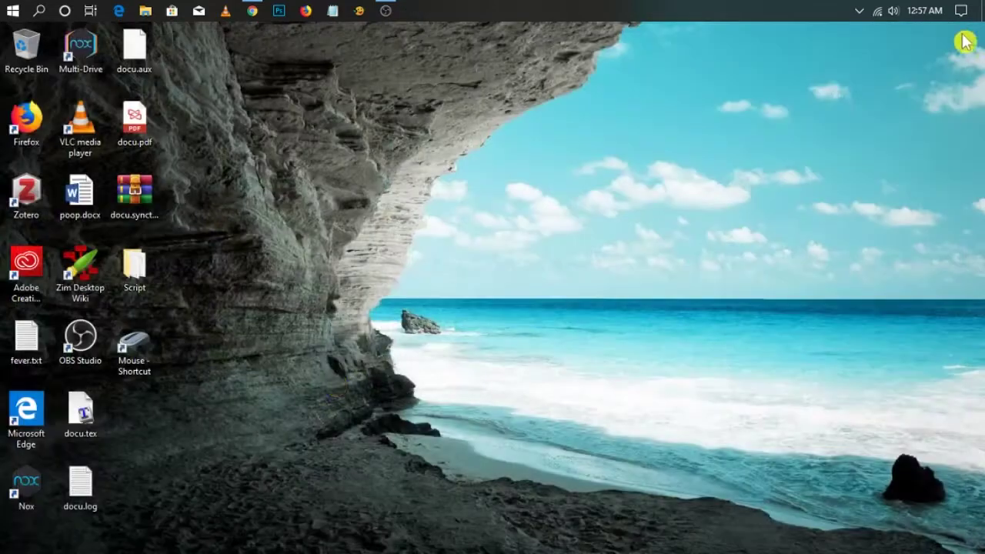
right_click(389, 258)
left_click(436, 296)
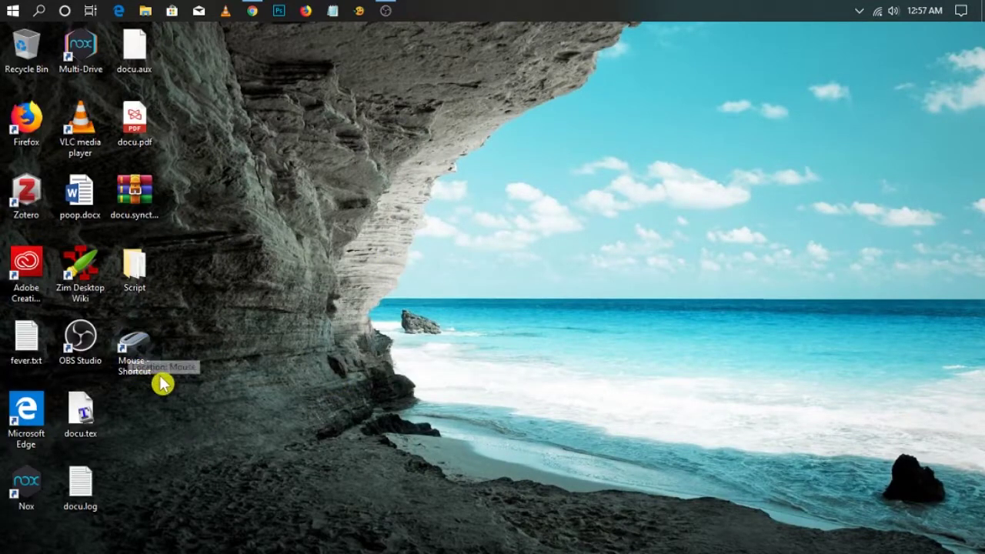
- Open the mouse properties from the desktop shortcut, apply the Windows Default (system scheme) pointer scheme and refresh the desktop
double_click(136, 347)
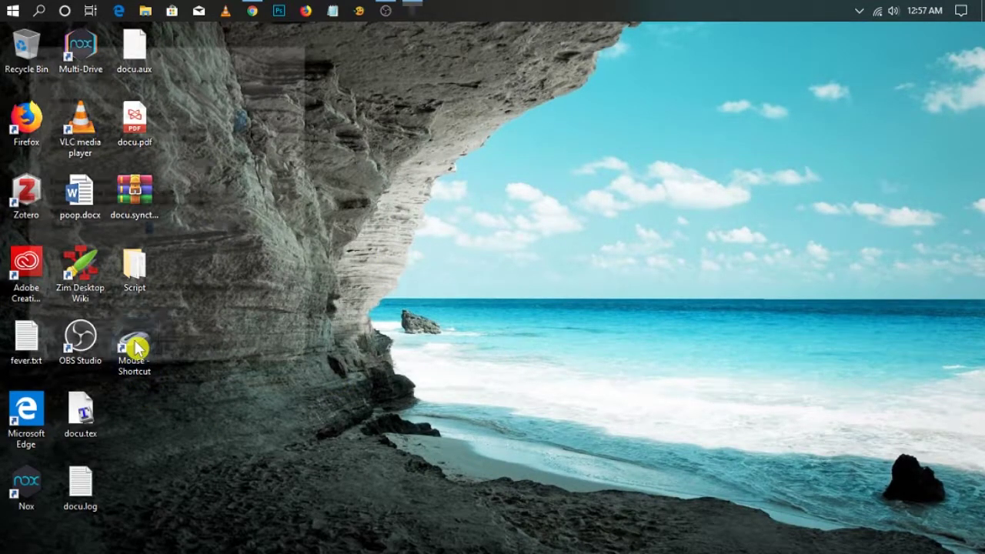
left_click_drag(229, 60, 508, 70)
left_click(366, 88)
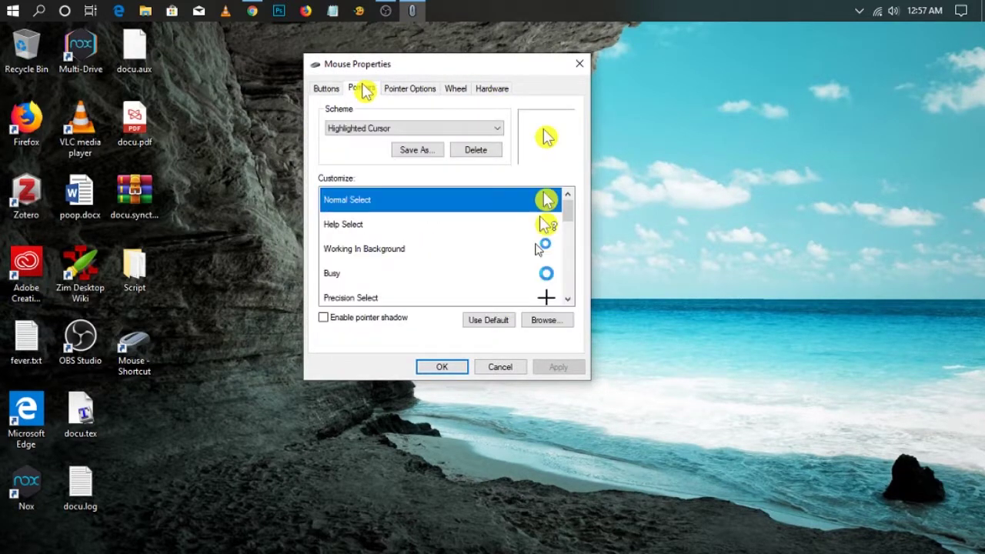
left_click(495, 129)
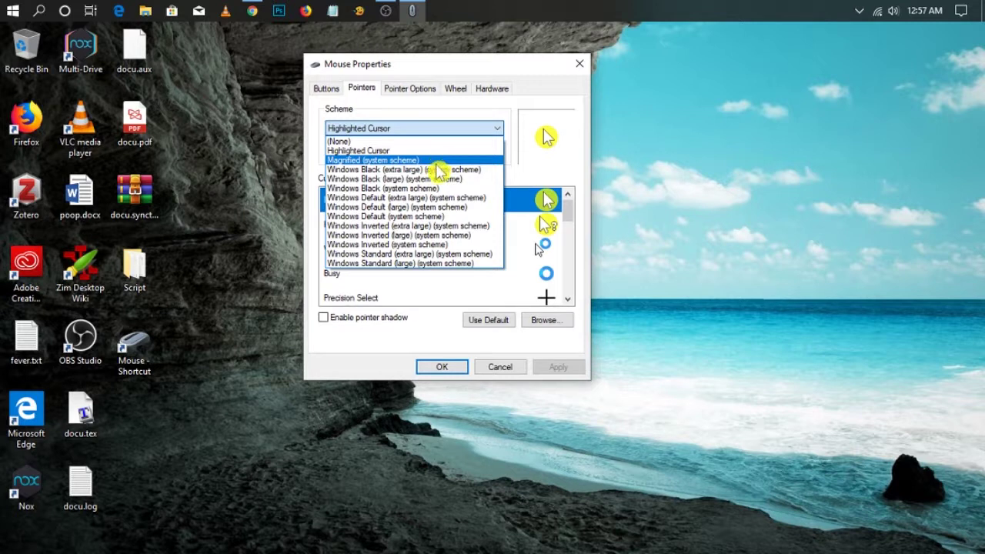
left_click(423, 217)
left_click(561, 367)
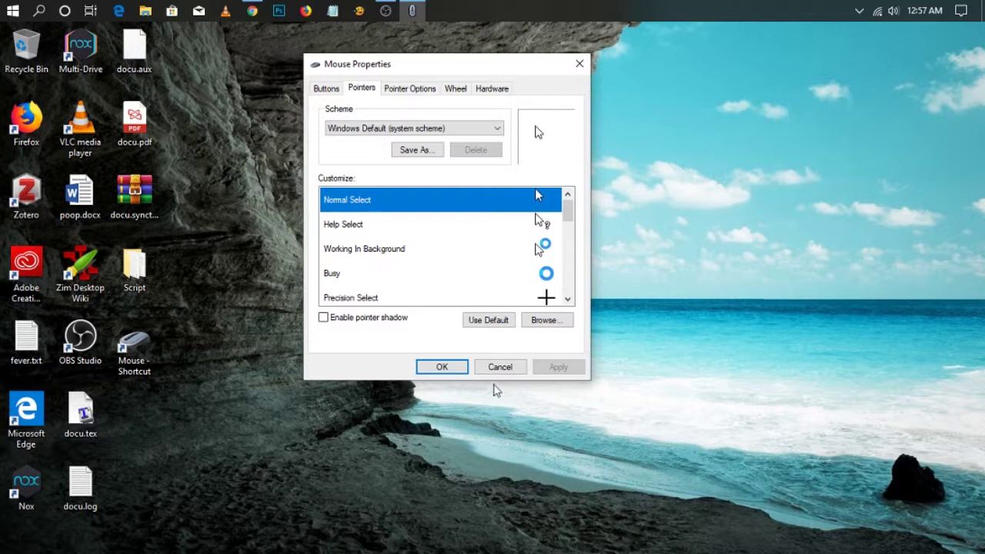
left_click(445, 368)
right_click(452, 190)
left_click(507, 232)
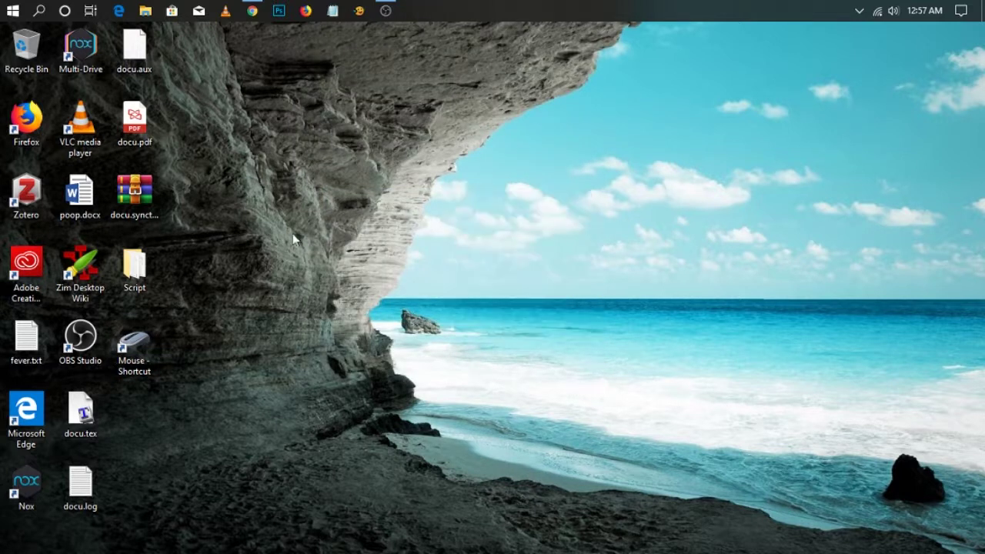
- Switch to Chrome, scroll through the cursor set page with the default pointer, and close the browser
left_click(253, 11)
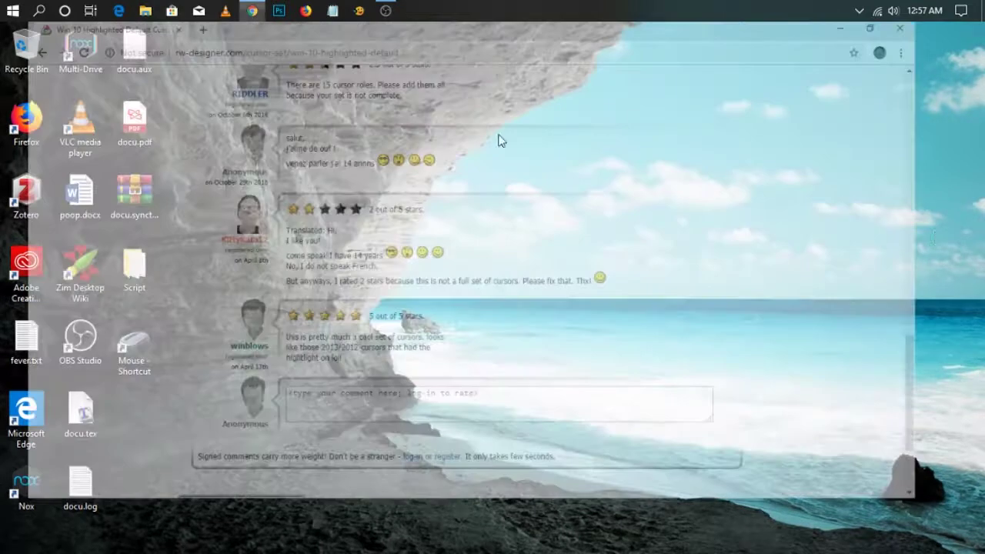
scroll(967, 326, "up", 5)
scroll(869, 242, "down", 5)
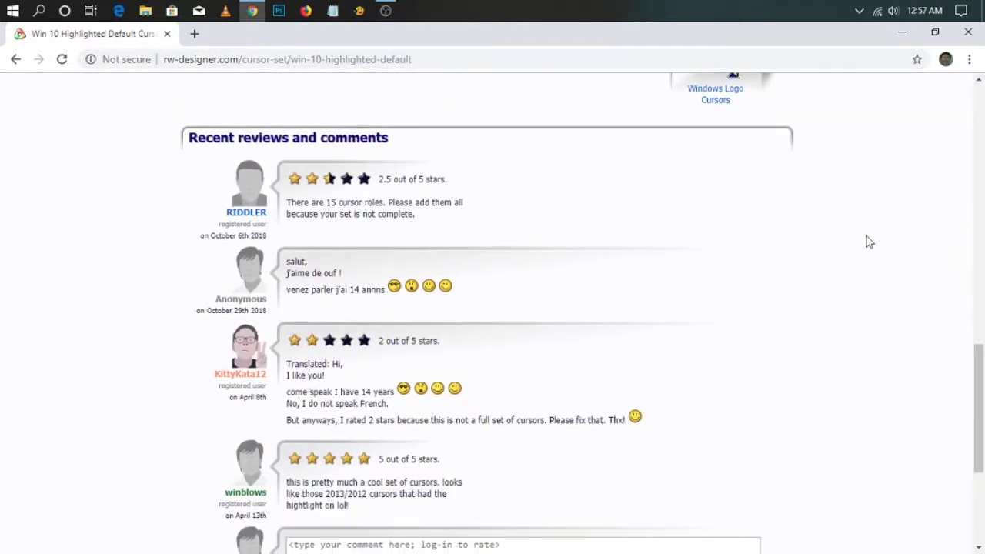
scroll(870, 243, "up", 10)
scroll(967, 220, "down", 4)
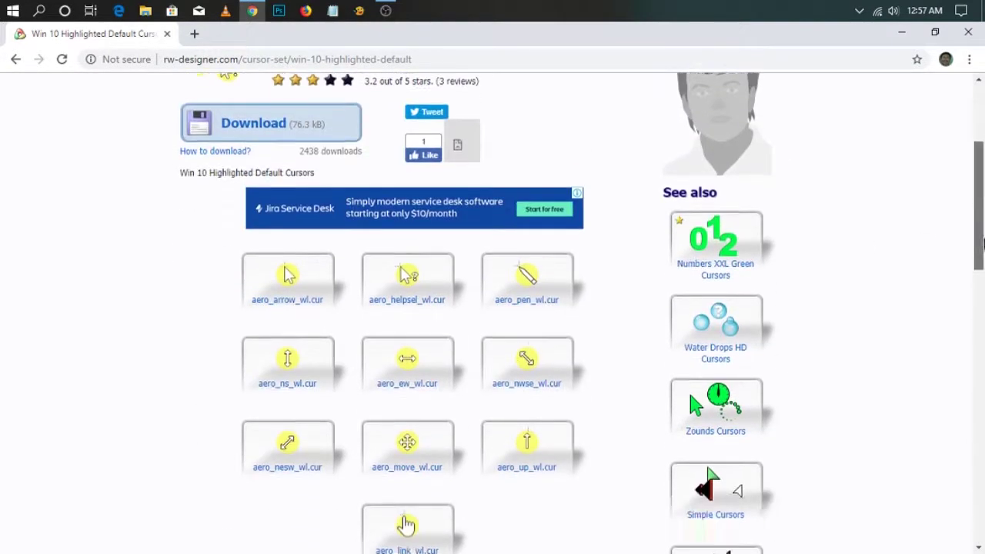
left_click(968, 33)
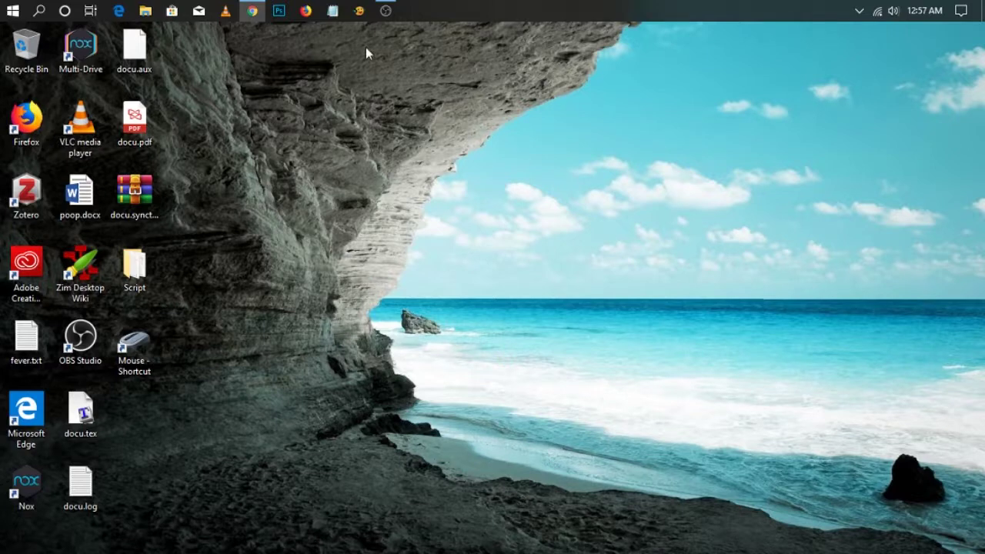
- Check the default pointers by opening, resizing and moving a File Explorer window, and close it
left_click(144, 11)
left_click(927, 29)
left_click_drag(856, 162, 837, 160)
left_click_drag(629, 67, 633, 84)
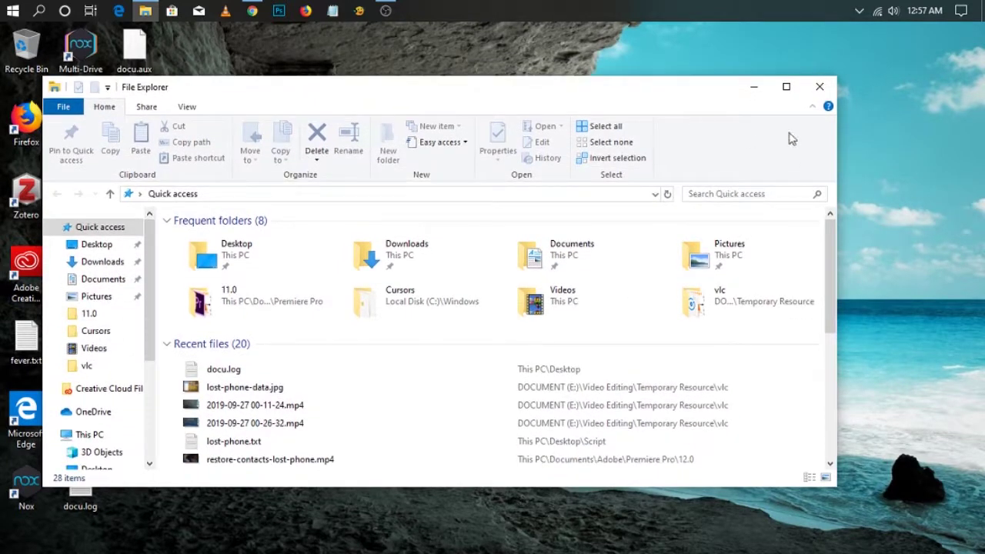
left_click(822, 89)
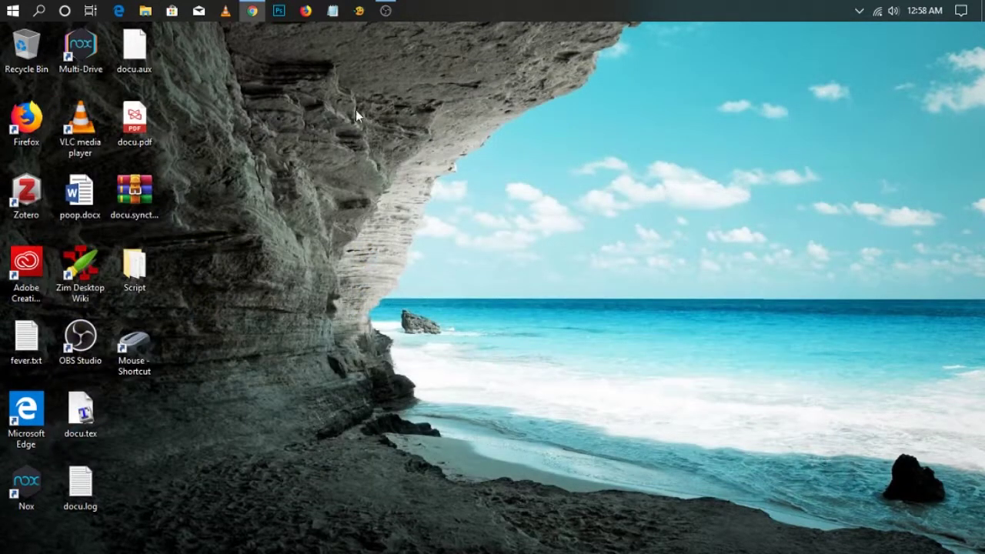